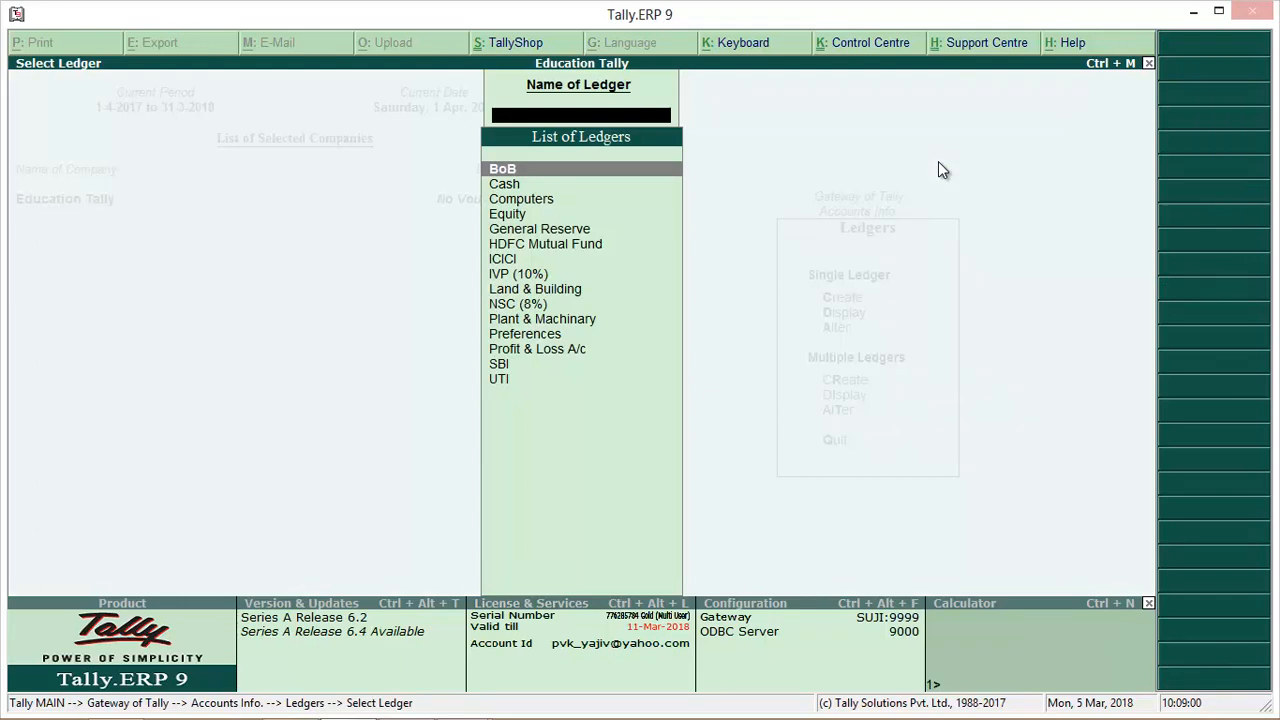
# Open the Computers ledger for alteration and give it the alias "Computer Systems"
pyautogui.click(536, 200)
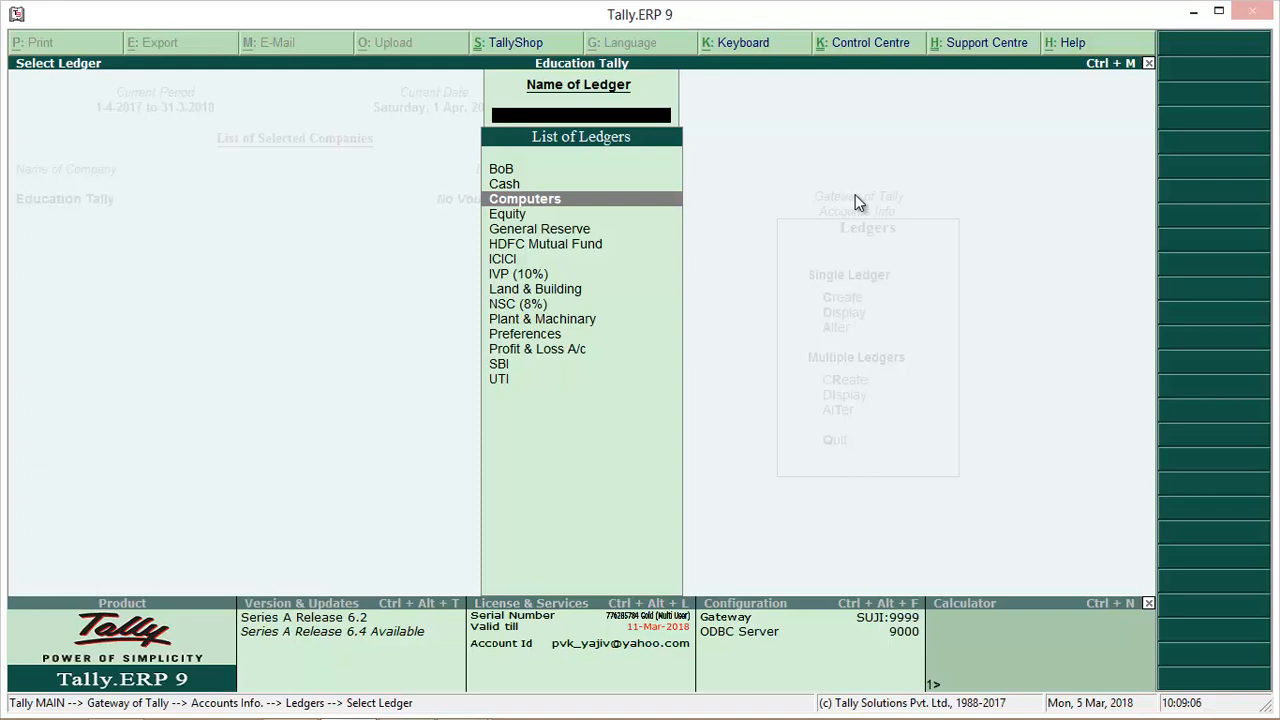
pyautogui.press('Return')
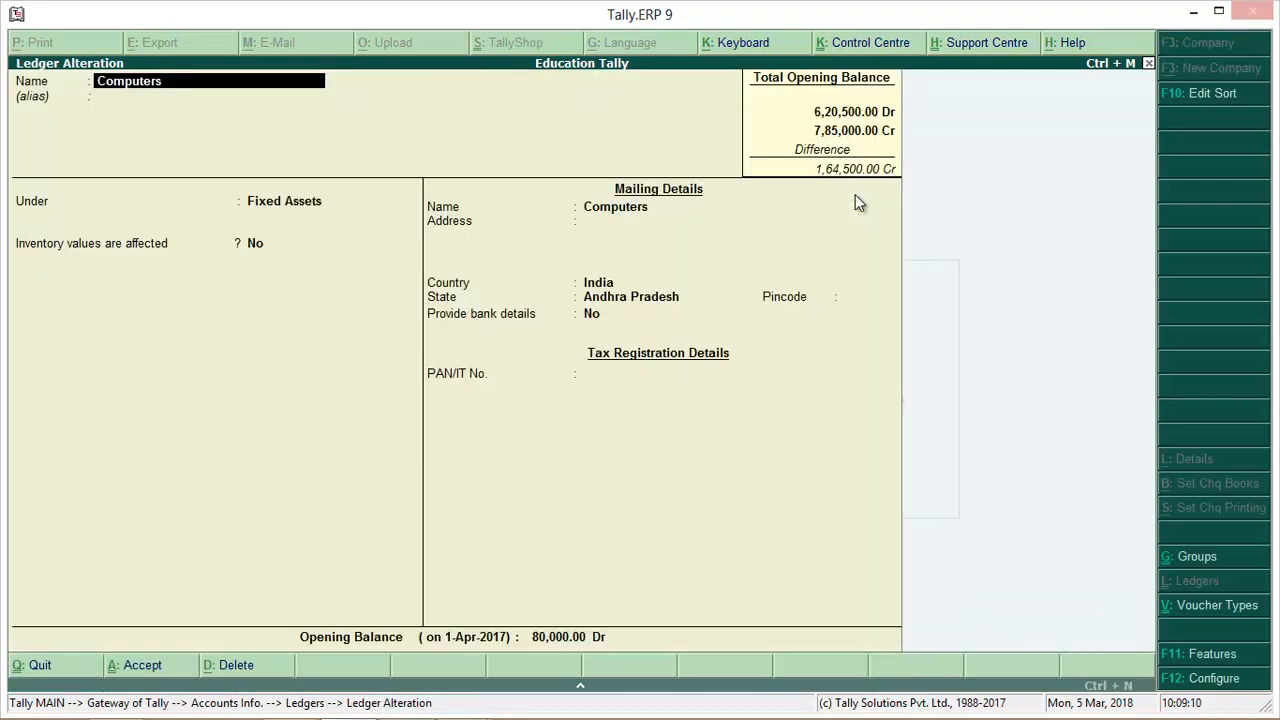
pyautogui.press('Return')
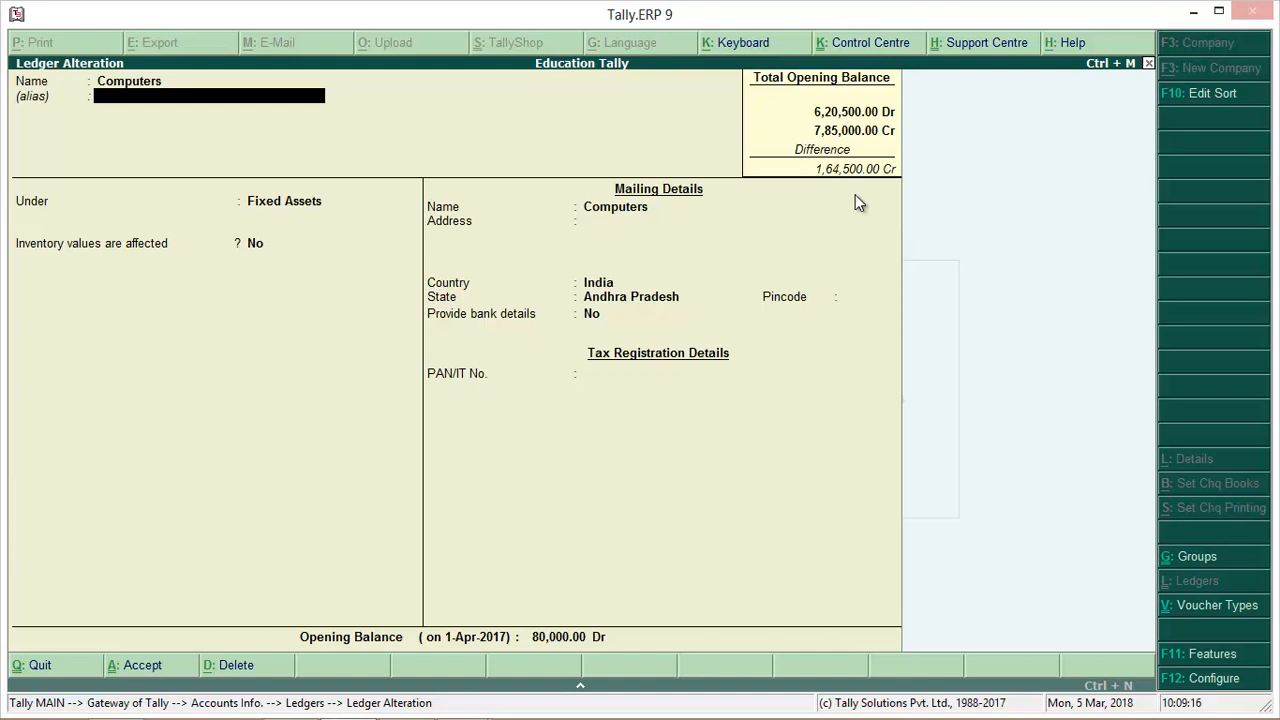
pyautogui.write('Computer Systems')
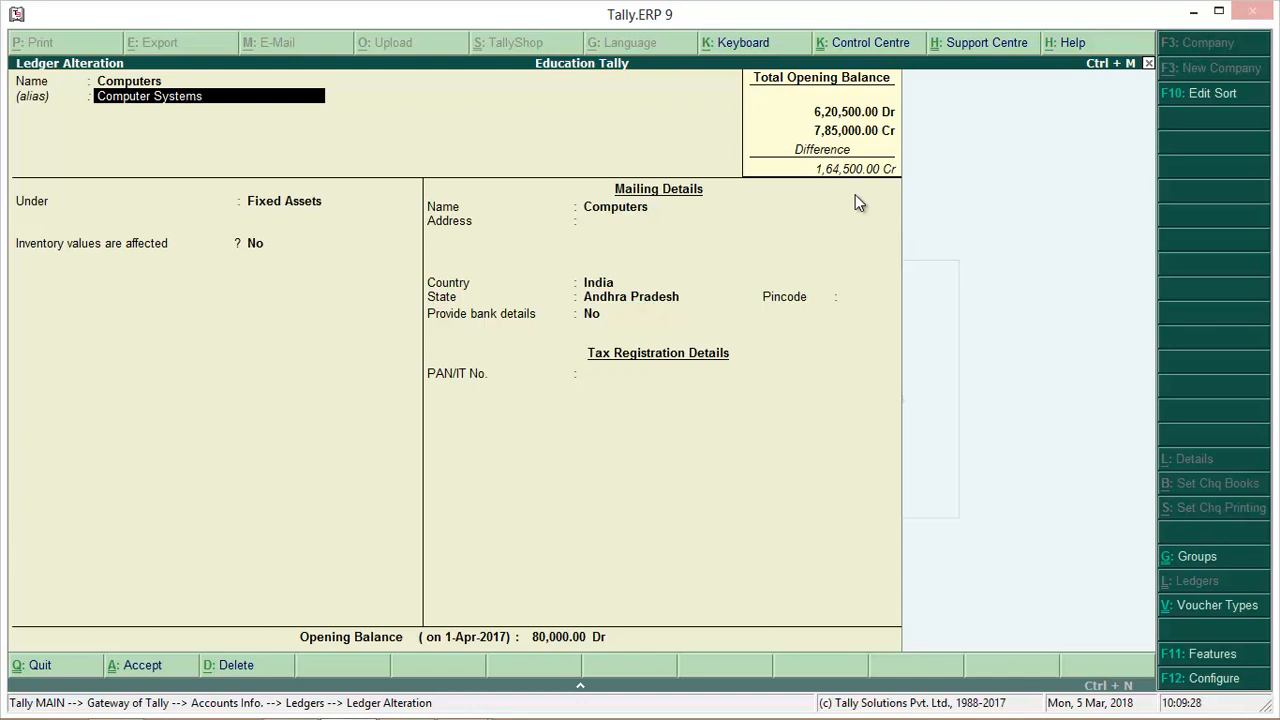
pyautogui.press('Return')
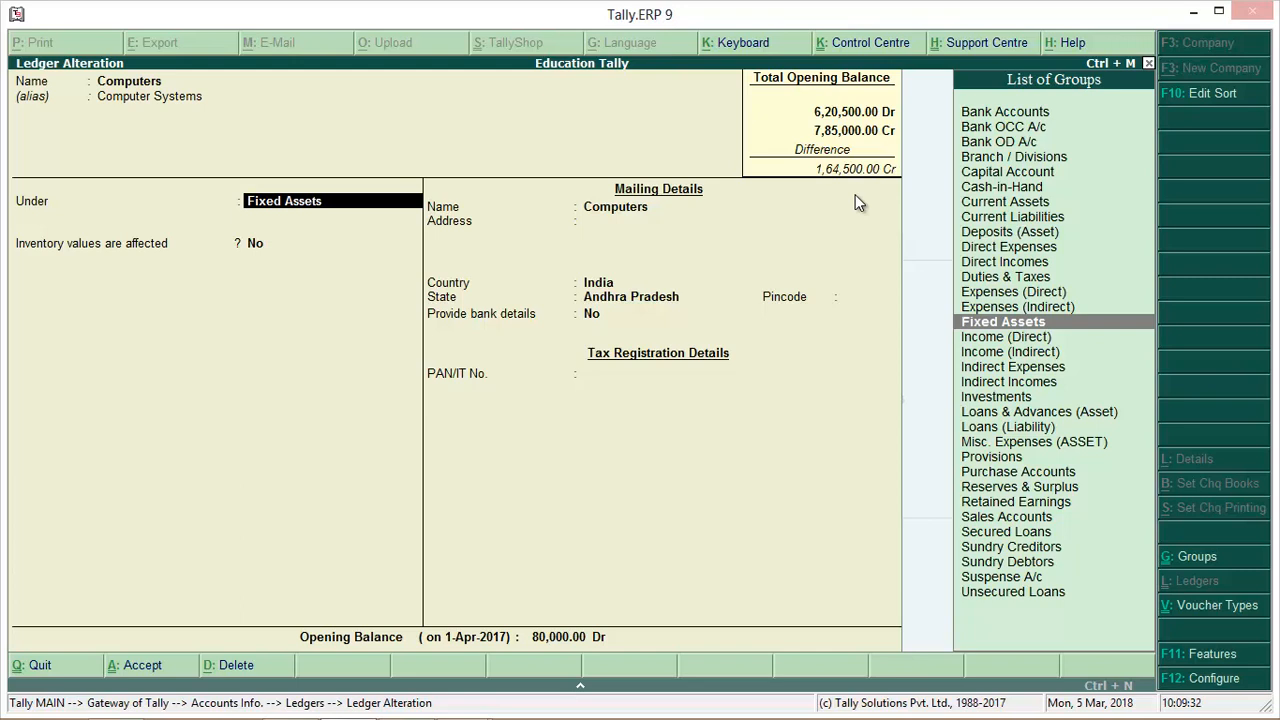
# Keep the Computers ledger under Fixed Assets, fill in its mailing pincode, and save the alteration
pyautogui.press('Return')
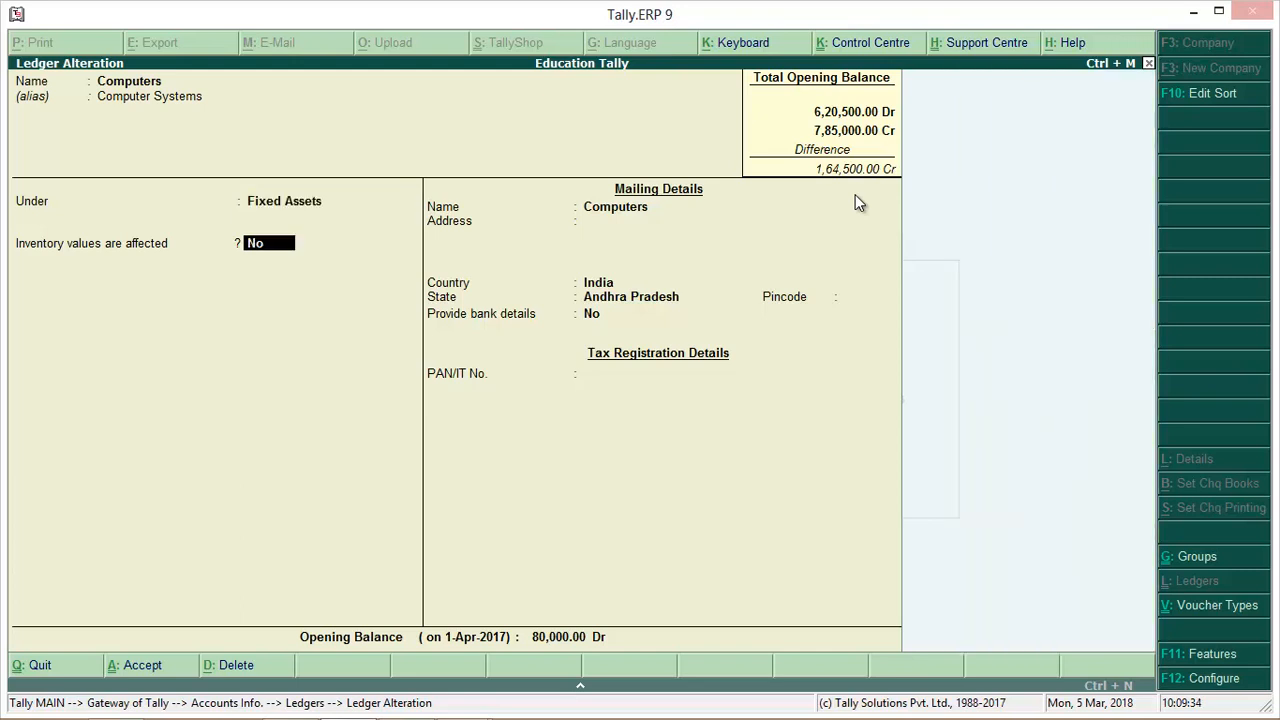
pyautogui.press('Return')
pyautogui.press('Return')
pyautogui.press('Return')
pyautogui.press('Return')
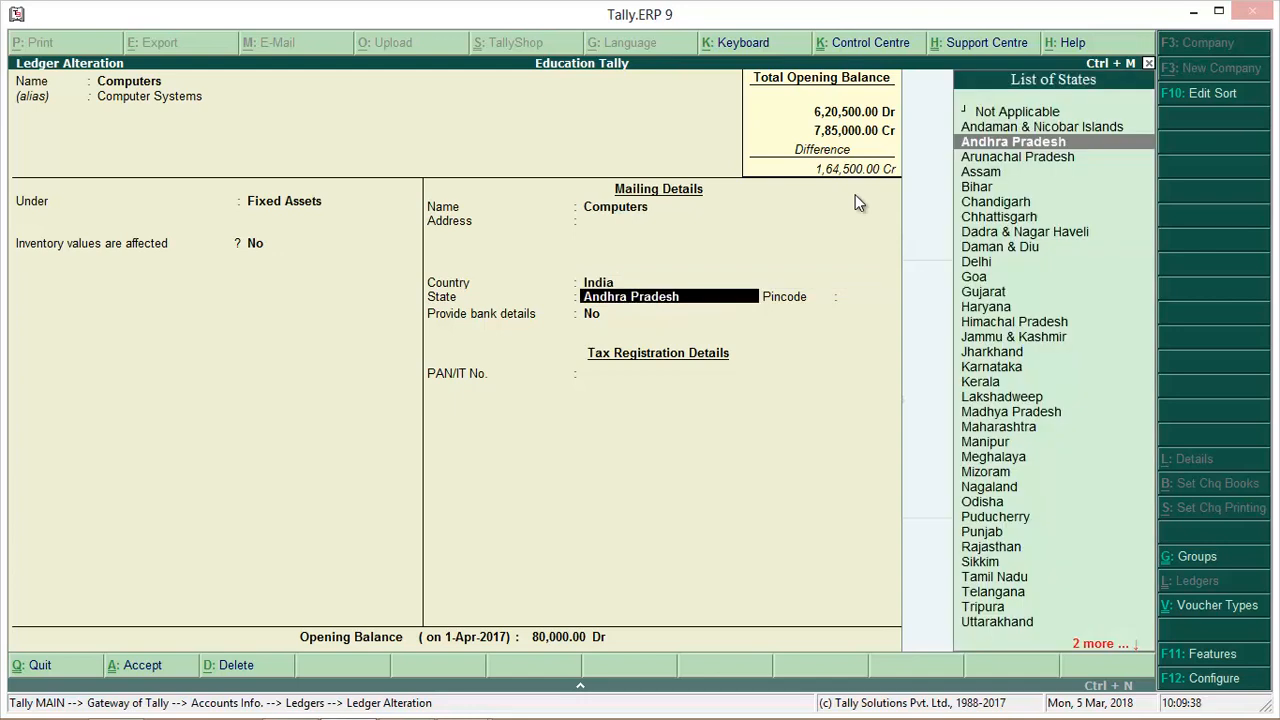
pyautogui.press('Return')
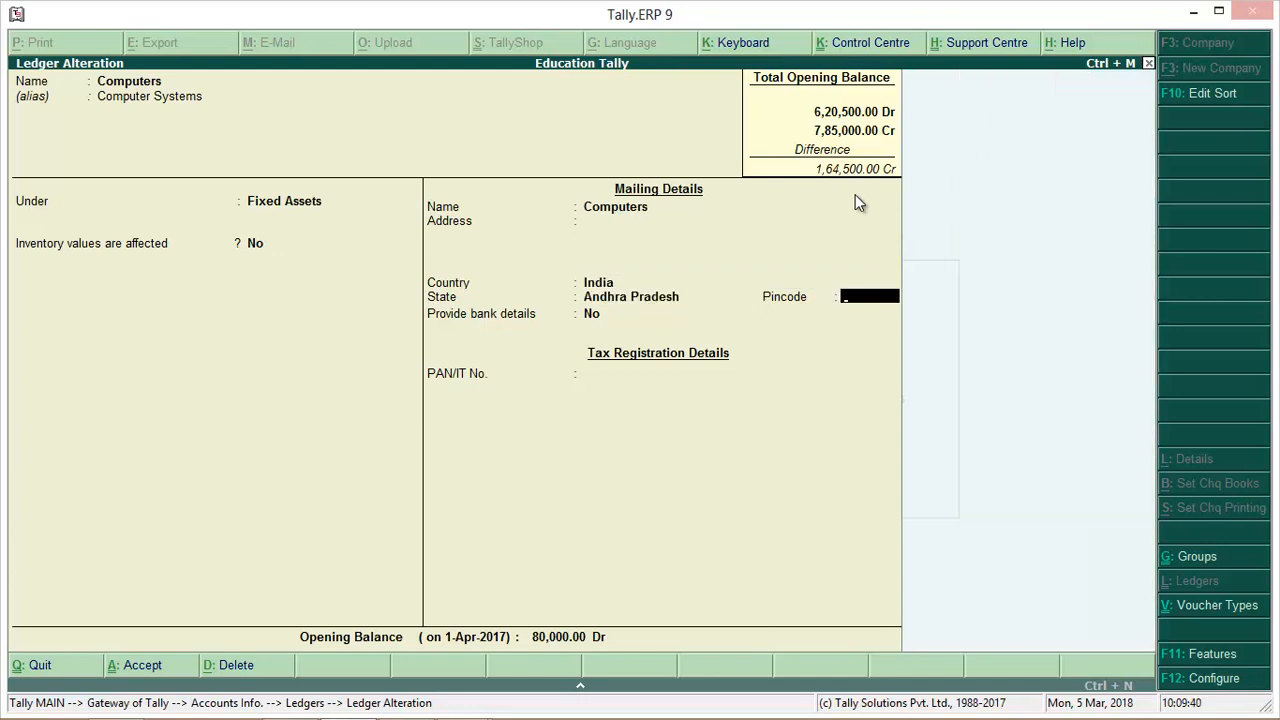
pyautogui.write('52412')
pyautogui.press('Return')
pyautogui.press('Return')
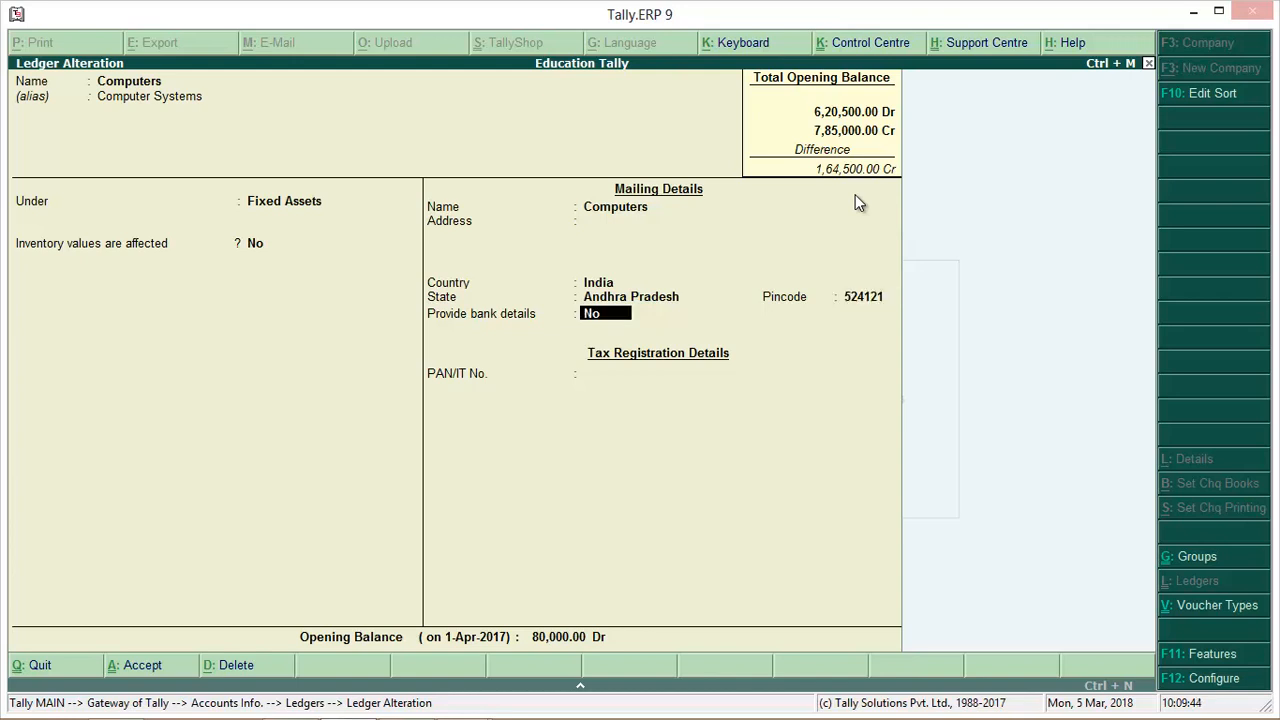
pyautogui.press('Return')
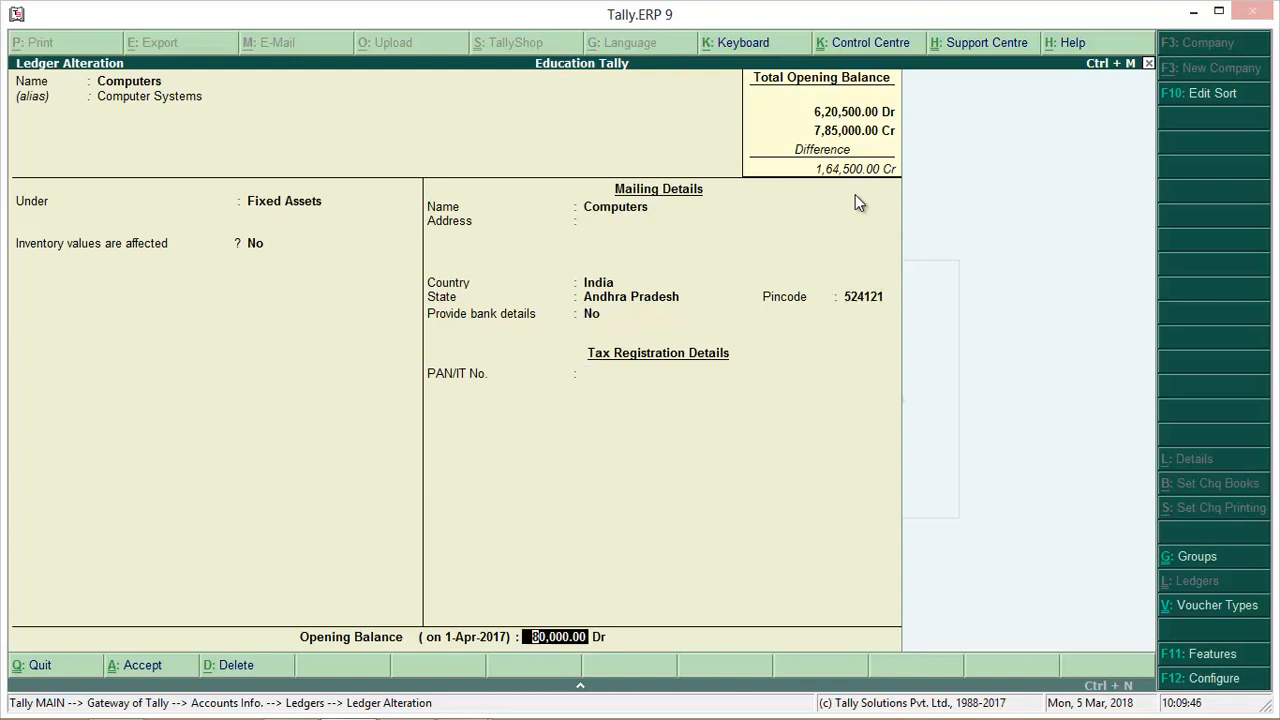
pyautogui.press('Return')
pyautogui.press('Return')
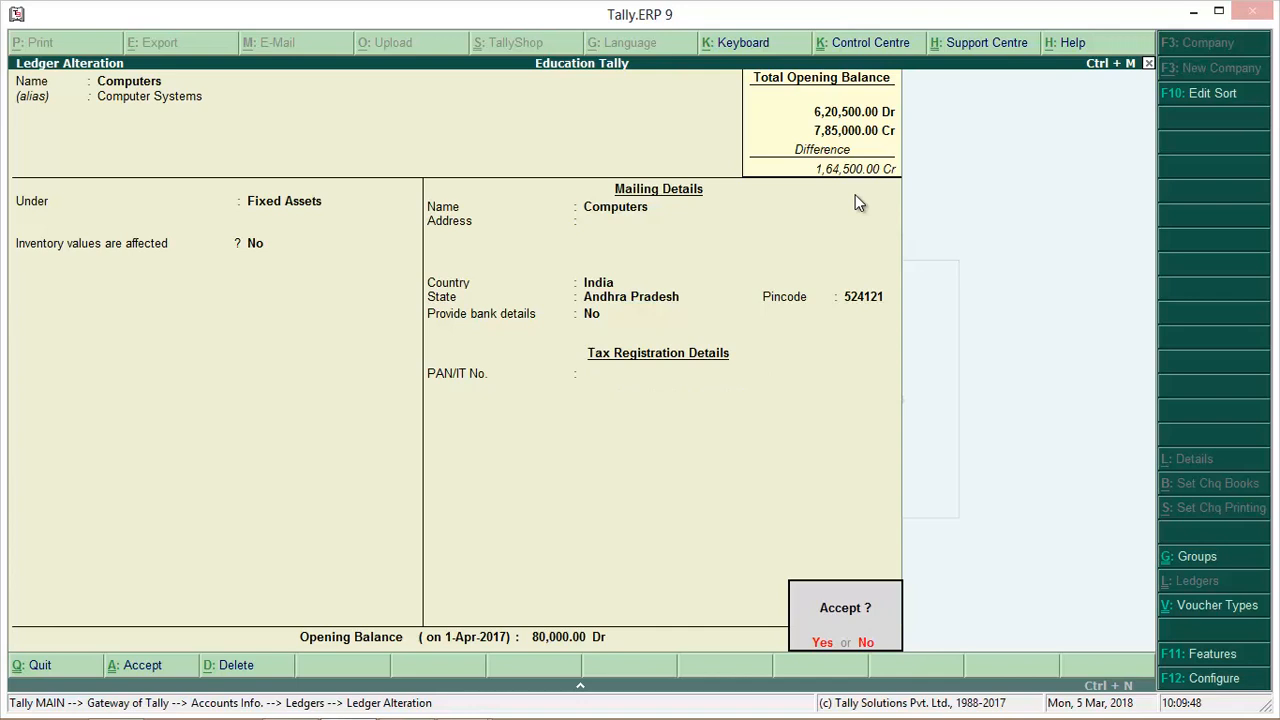
pyautogui.press('Return')
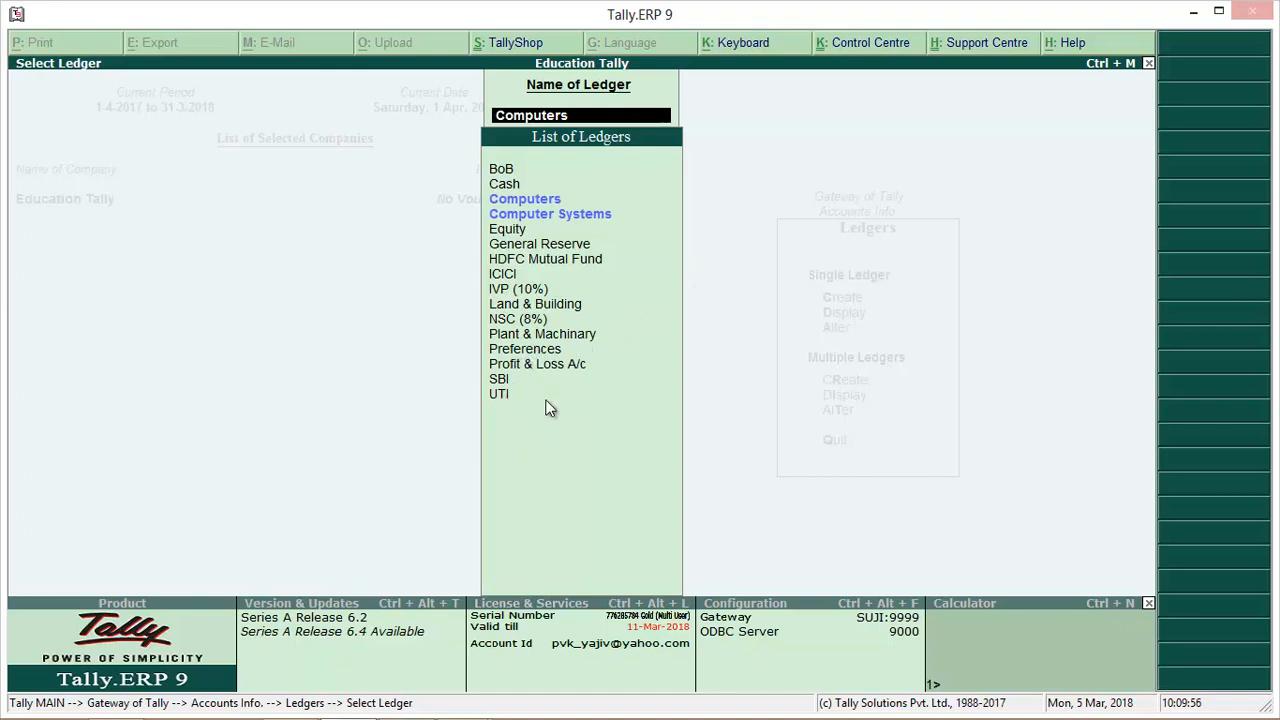
# Alter the Cash ledger, setting its opening balance to 49,500 Dr, and save it
pyautogui.click(505, 186)
pyautogui.click(505, 185)
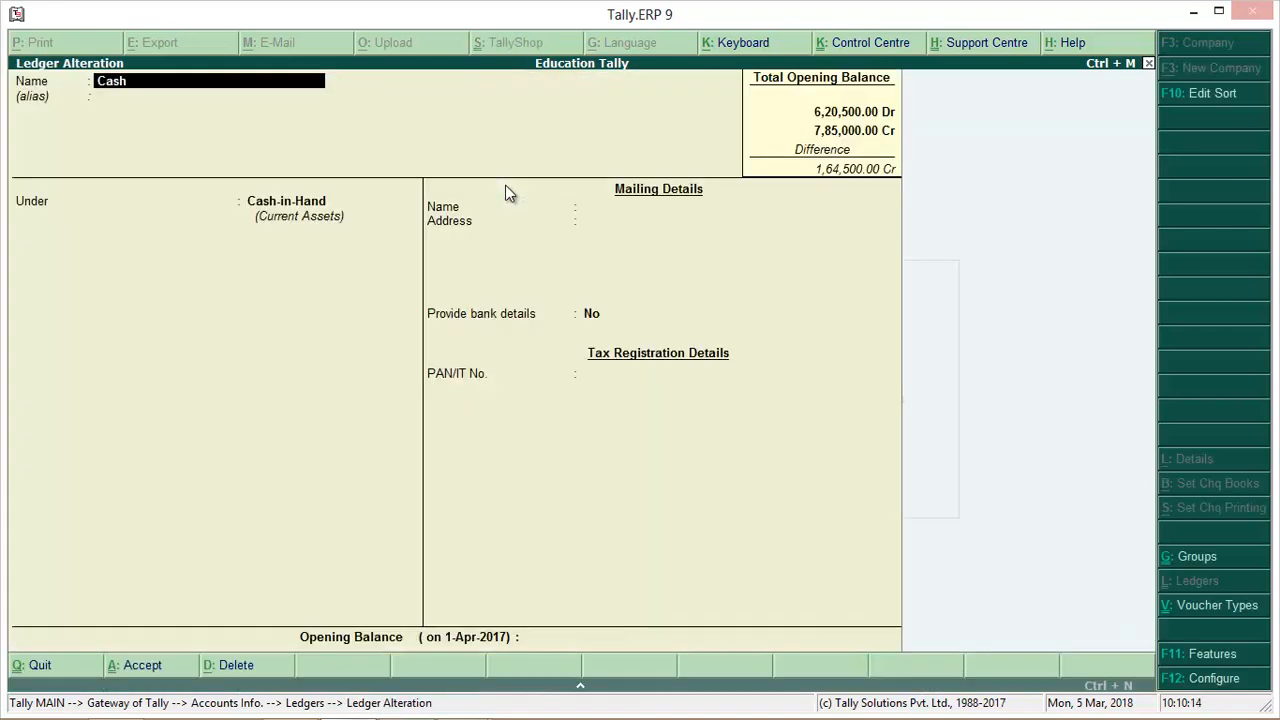
pyautogui.press('Return')
pyautogui.press('Return')
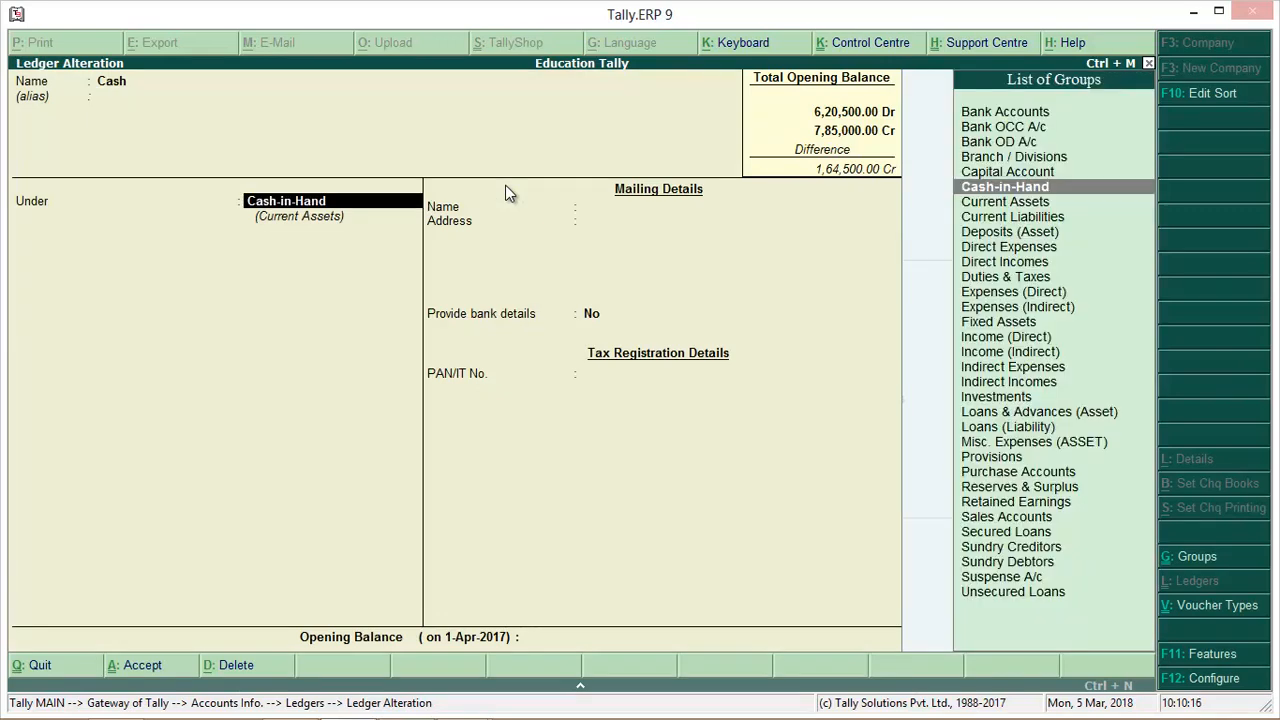
pyautogui.press('Return')
pyautogui.press('Return')
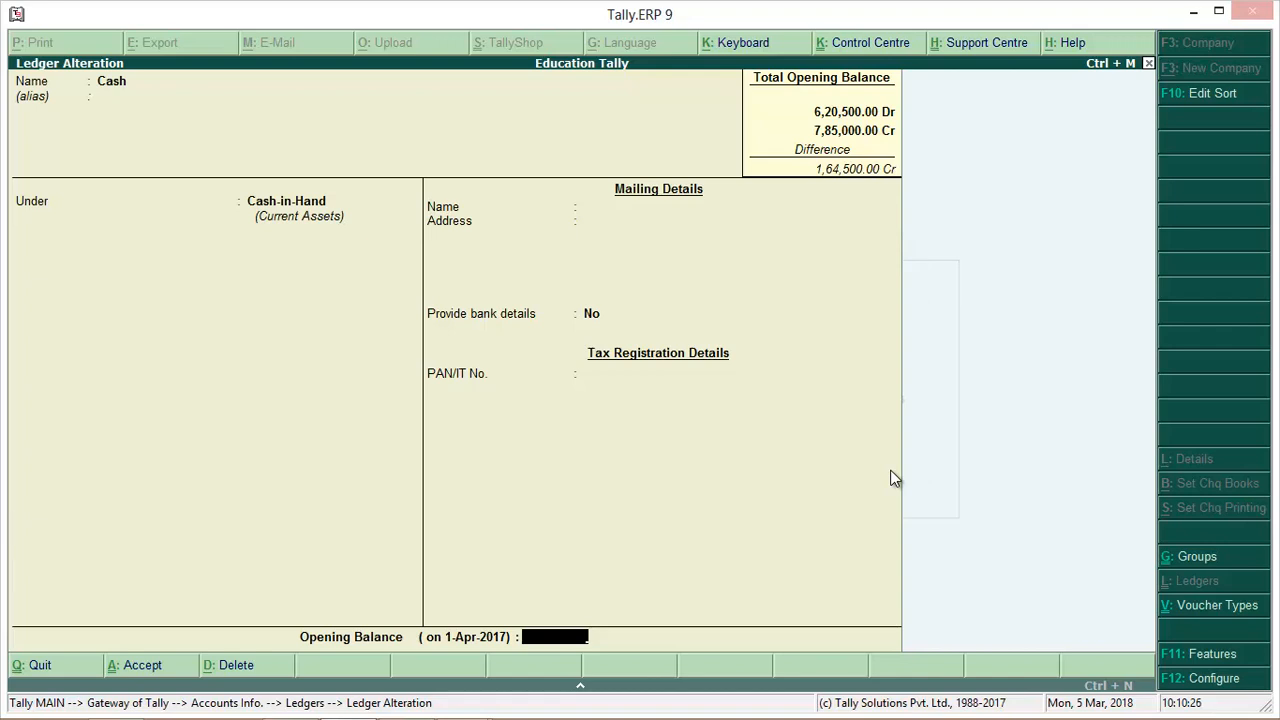
pyautogui.write('49500')
pyautogui.press('Return')
pyautogui.press('Return')
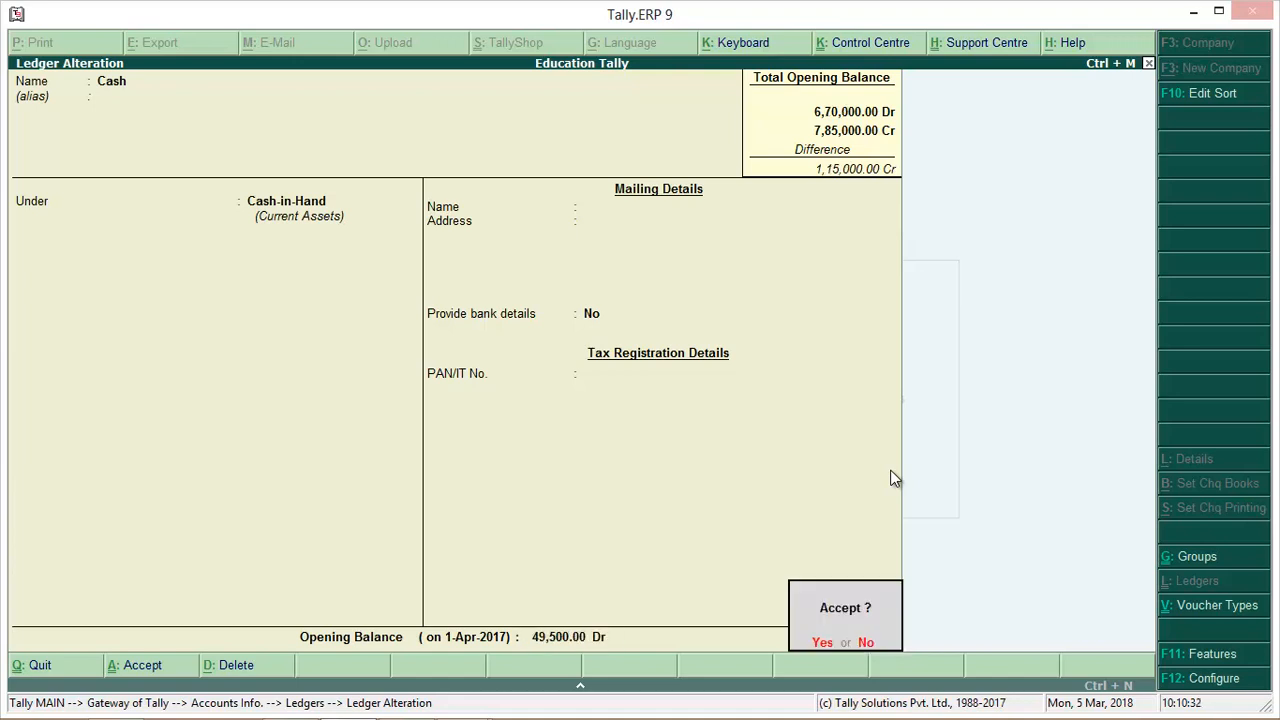
pyautogui.press('Return')
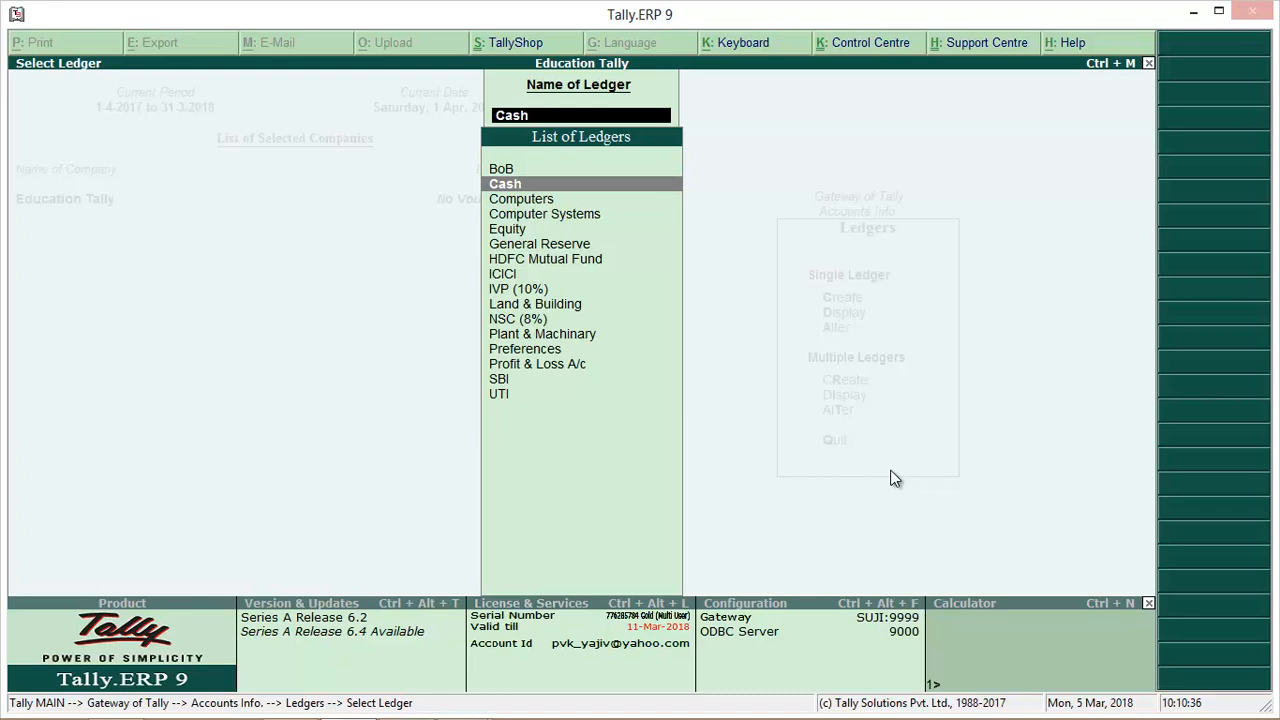
# Open the Profit & Loss A/c ledger for alteration
pyautogui.press('Down')
pyautogui.press('Down')
pyautogui.press('Down')
pyautogui.press('Down')
pyautogui.press('Down')
pyautogui.press('Down')
pyautogui.press('Down')
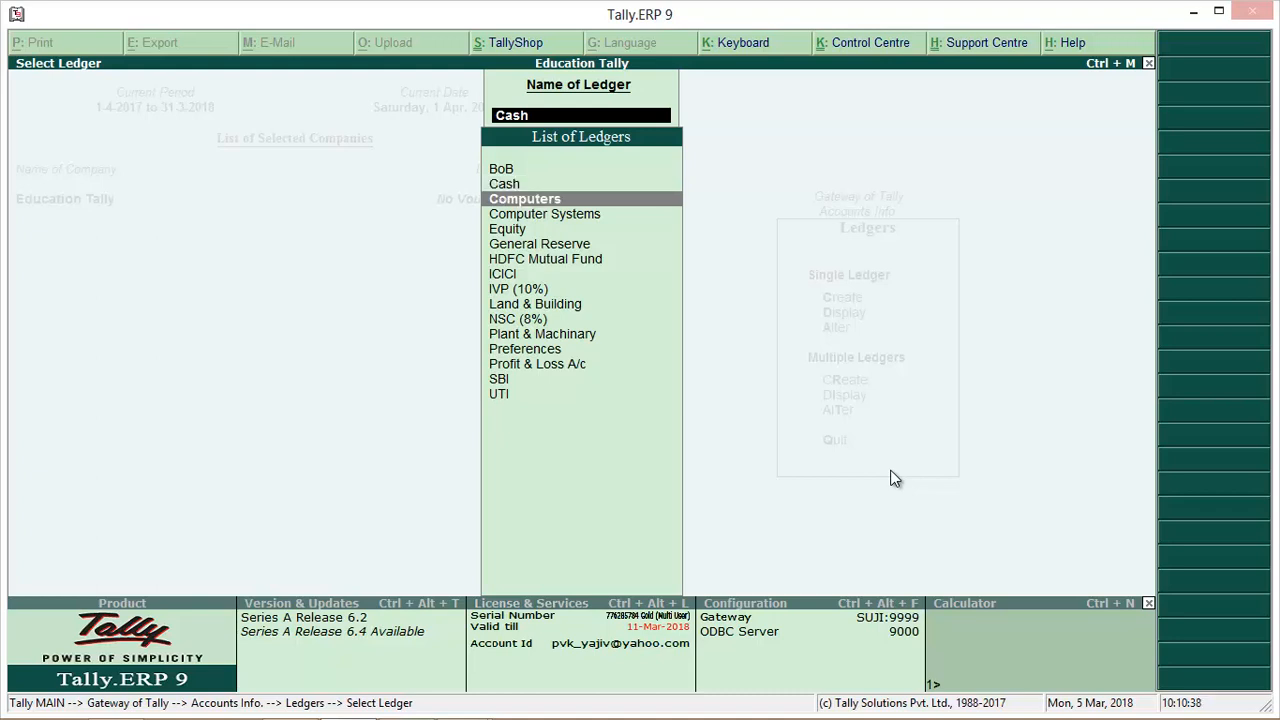
pyautogui.press('Down')
pyautogui.press('Down')
pyautogui.press('Down')
pyautogui.press('Down')
pyautogui.press('Down')
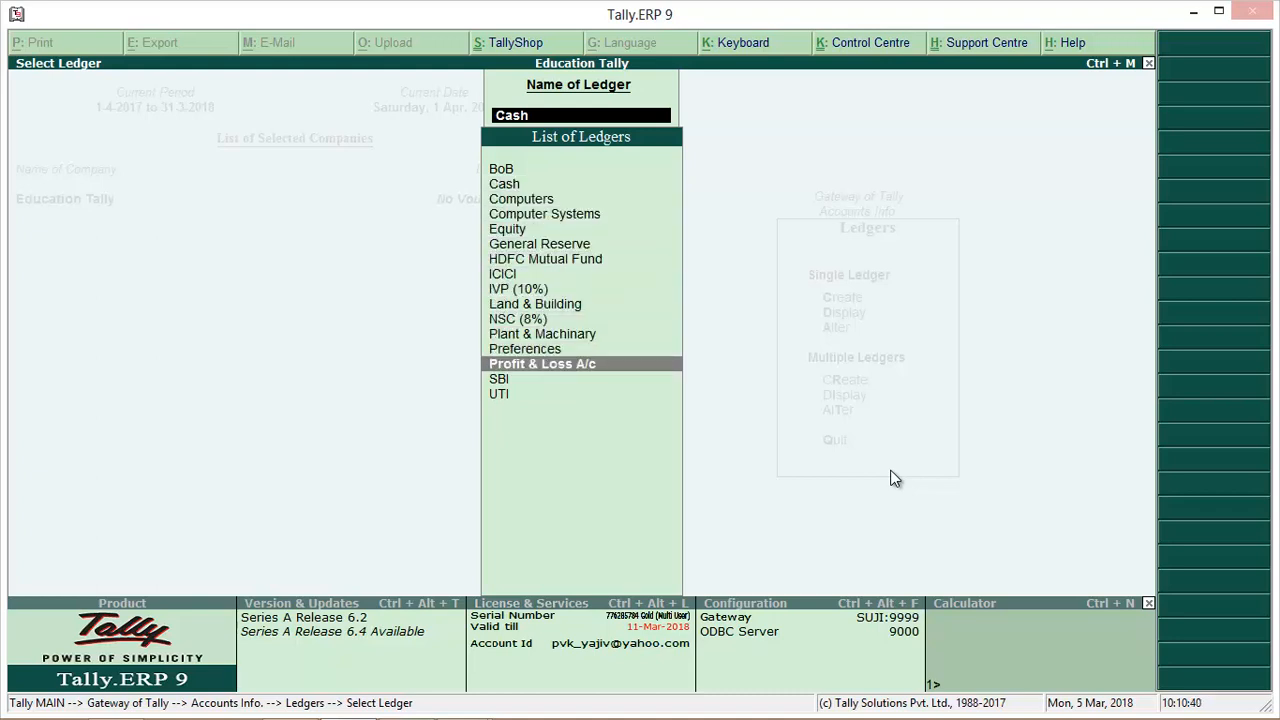
pyautogui.press('Return')
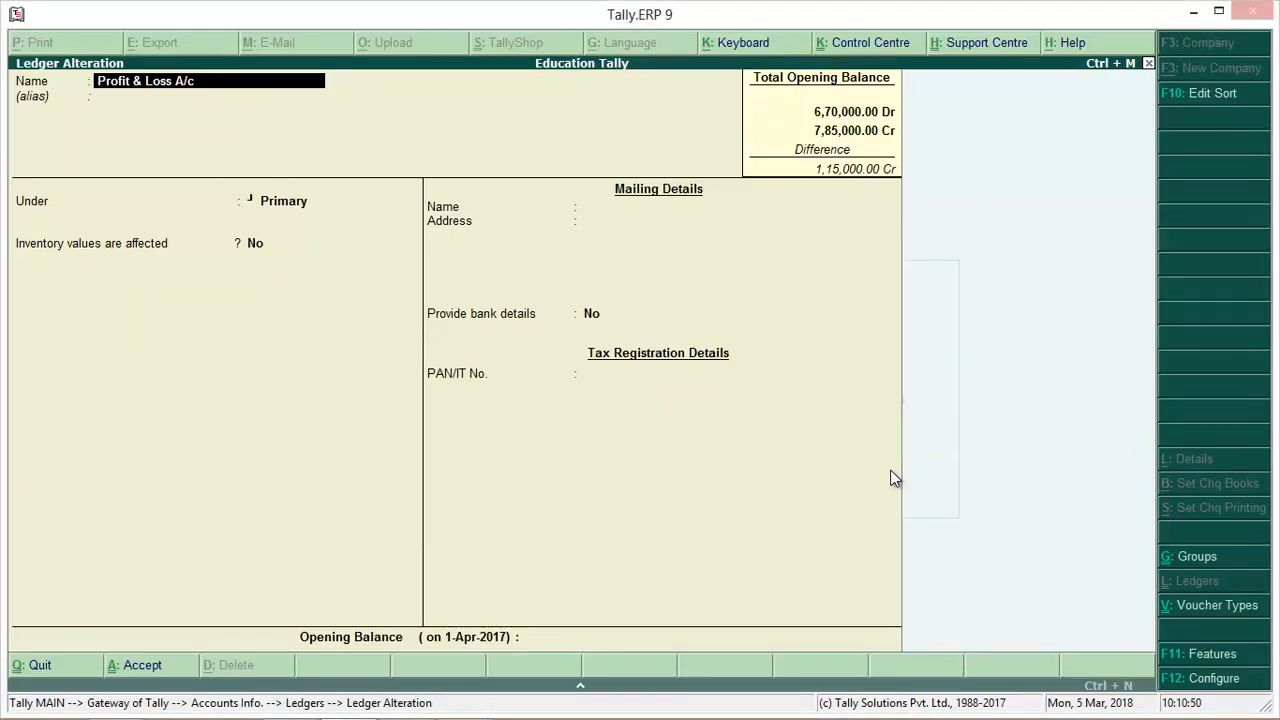
pyautogui.press('Return')
pyautogui.press('Return')
pyautogui.press('Return')
pyautogui.press('Return')
pyautogui.press('Return')
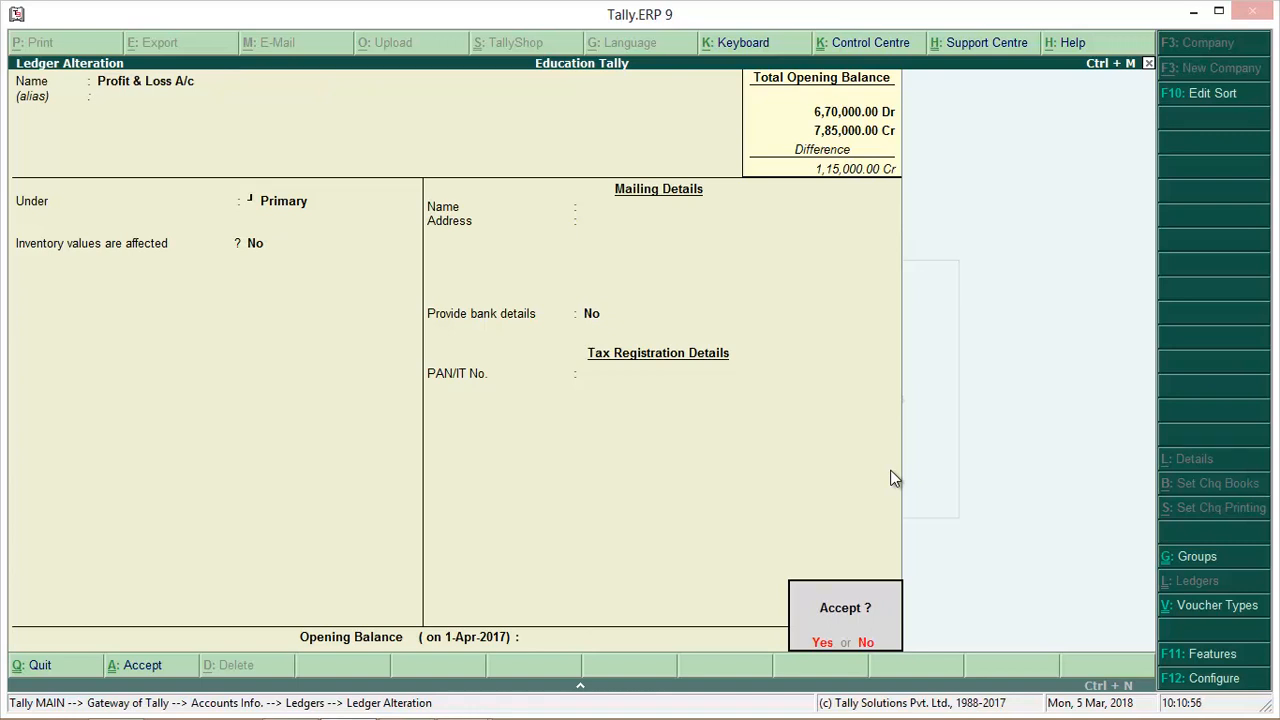
pyautogui.click(893, 477)
pyautogui.press('Return')
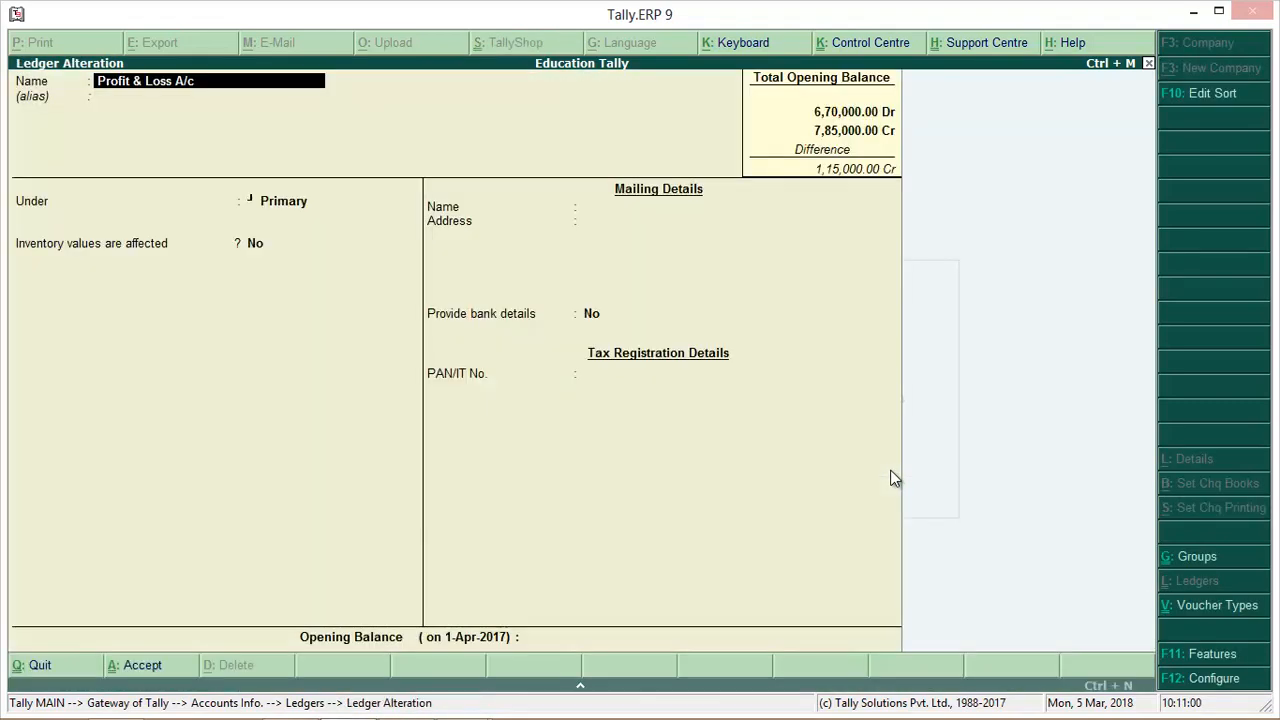
# Set the Profit & Loss A/c ledger's opening balance to 75,000 Cr and save the alteration
pyautogui.press('Return')
pyautogui.press('Return')
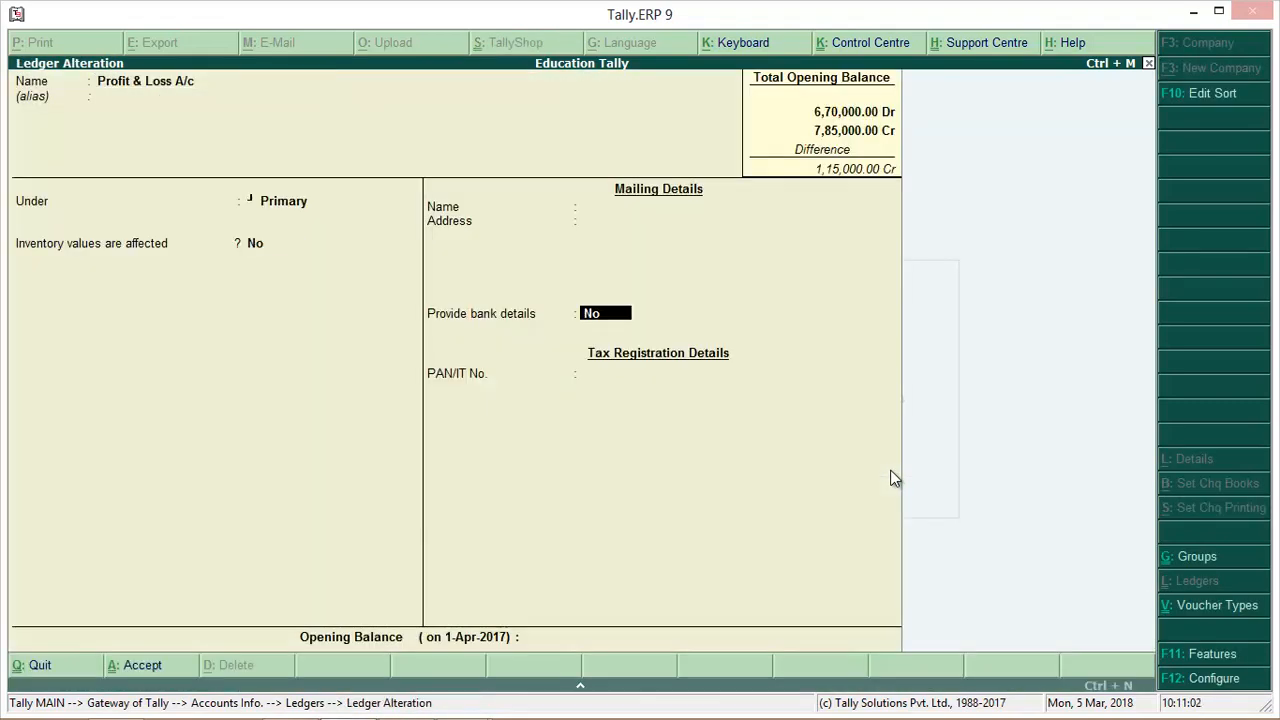
pyautogui.press('Return')
pyautogui.write('7')
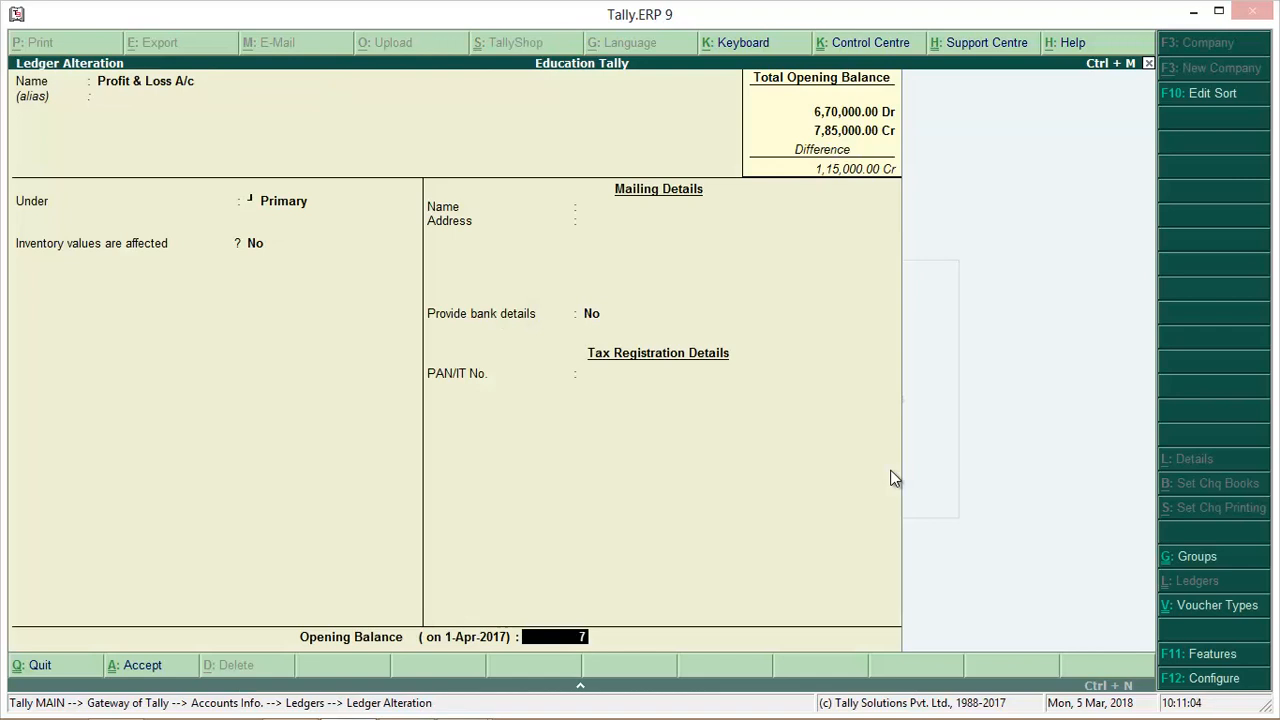
pyautogui.write('5000')
pyautogui.press('Return')
pyautogui.press('Return')
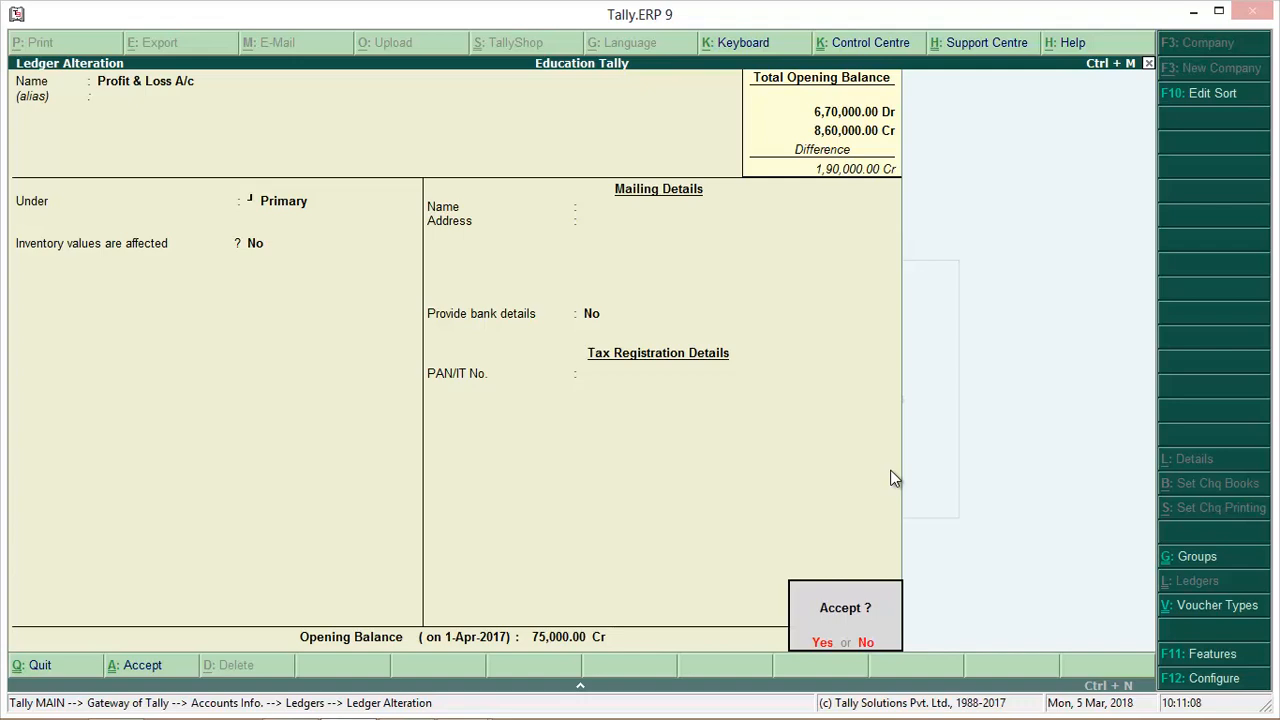
pyautogui.press('Return')
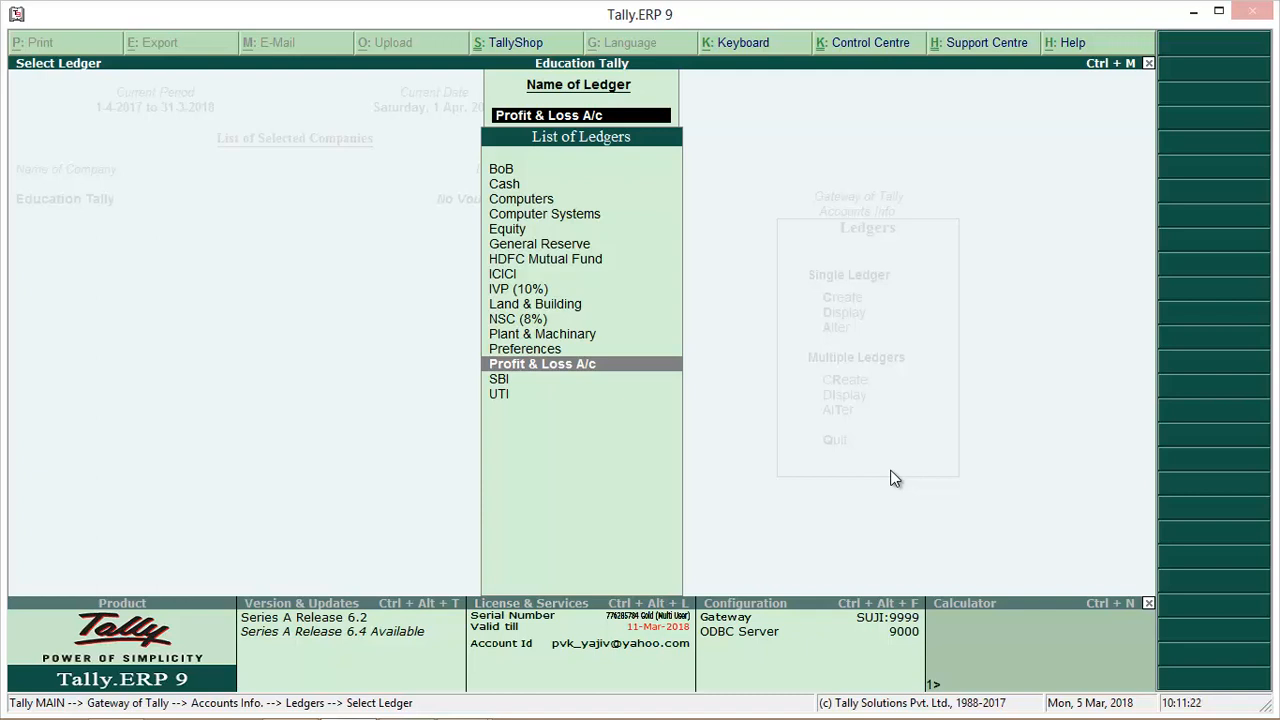
# Leave ledger alteration and start creating a single ledger named "Xyz" with no alias
pyautogui.press('Escape')
pyautogui.press('Escape')
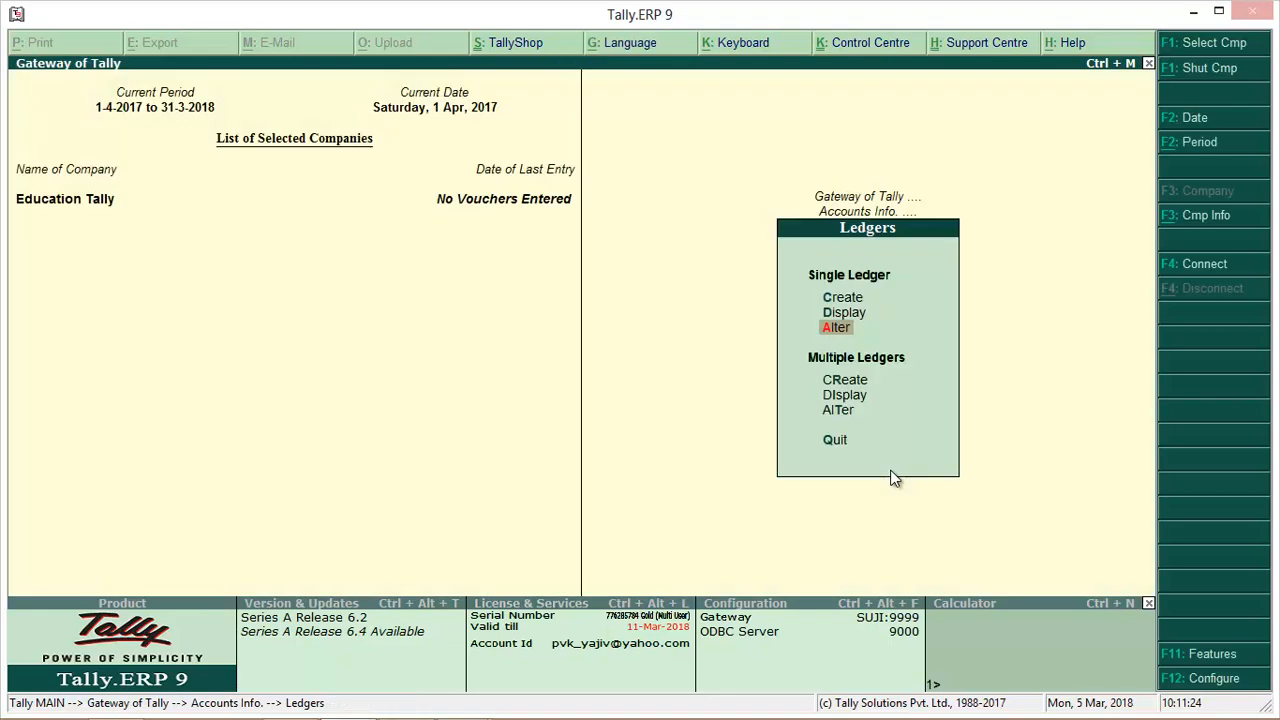
pyautogui.press('Up')
pyautogui.press('Up')
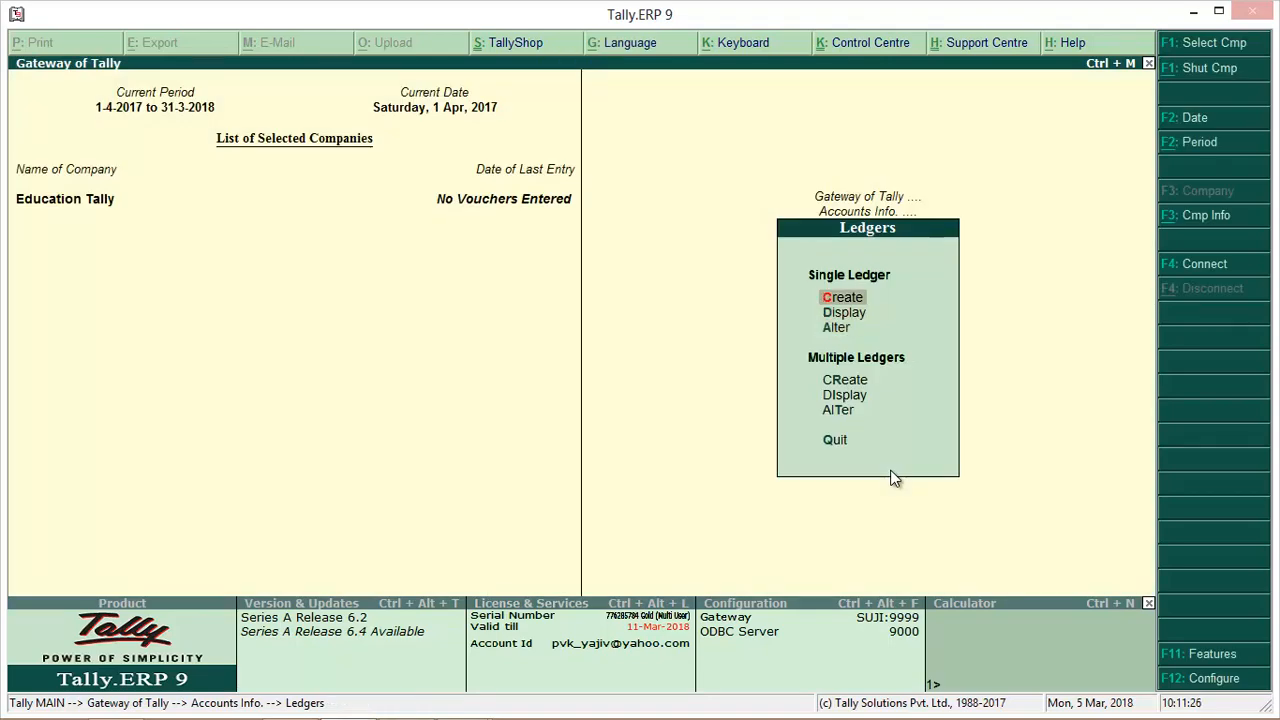
pyautogui.press('Return')
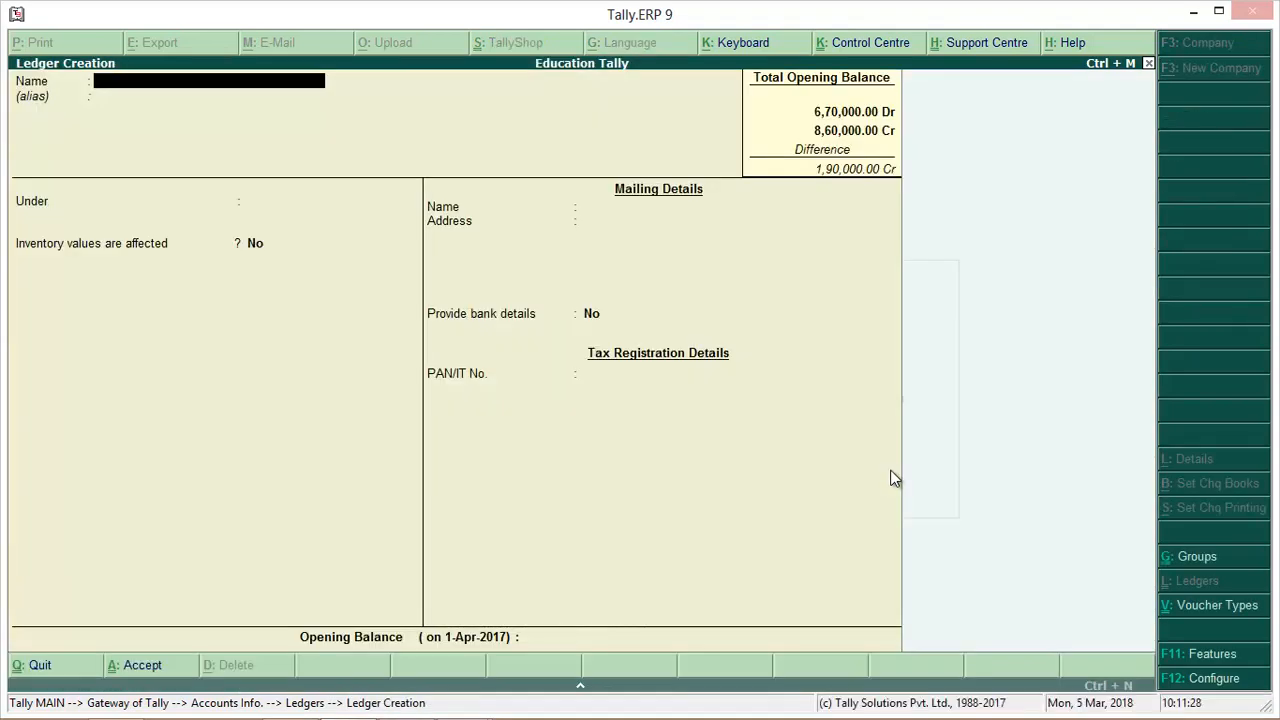
pyautogui.write('Xyz')
pyautogui.press('Return')
pyautogui.press('Return')
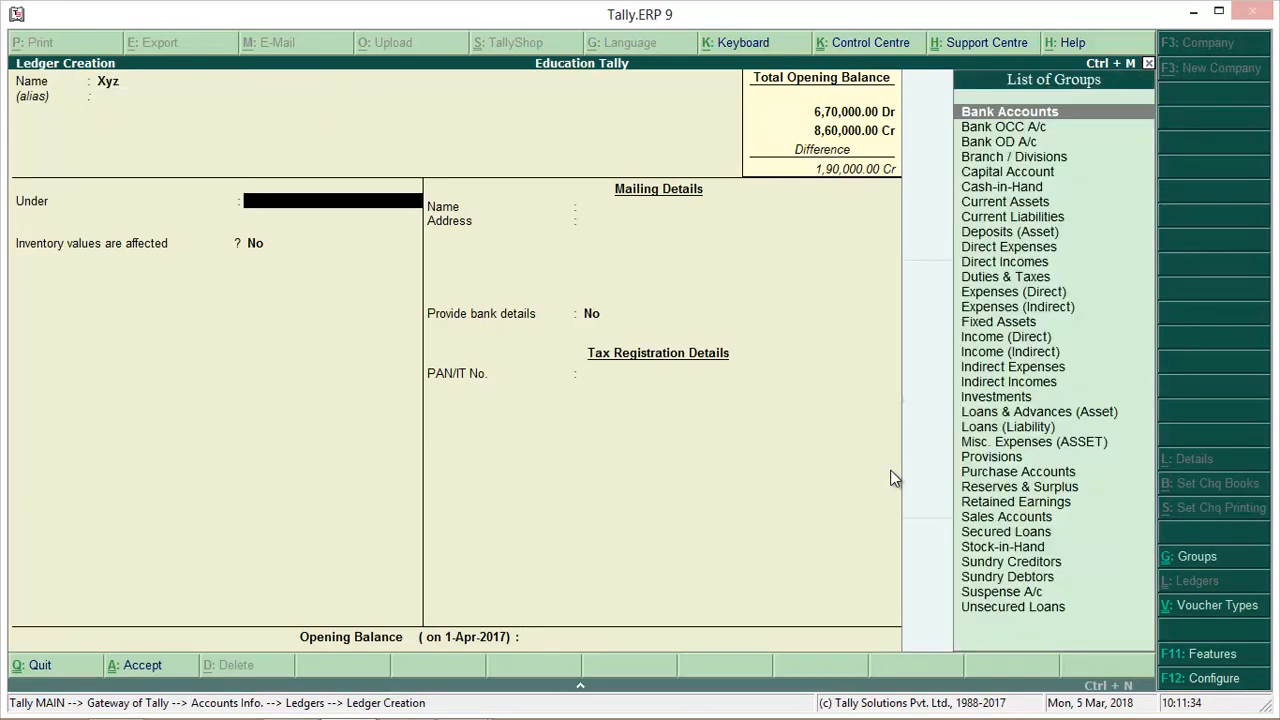
# Place the Xyz ledger under Bank Accounts with bank name Not Applicable and state Andhra Pradesh, leave its opening balance empty, and save it
pyautogui.press('Return')
pyautogui.press('Return')
pyautogui.press('Return')
pyautogui.press('Return')
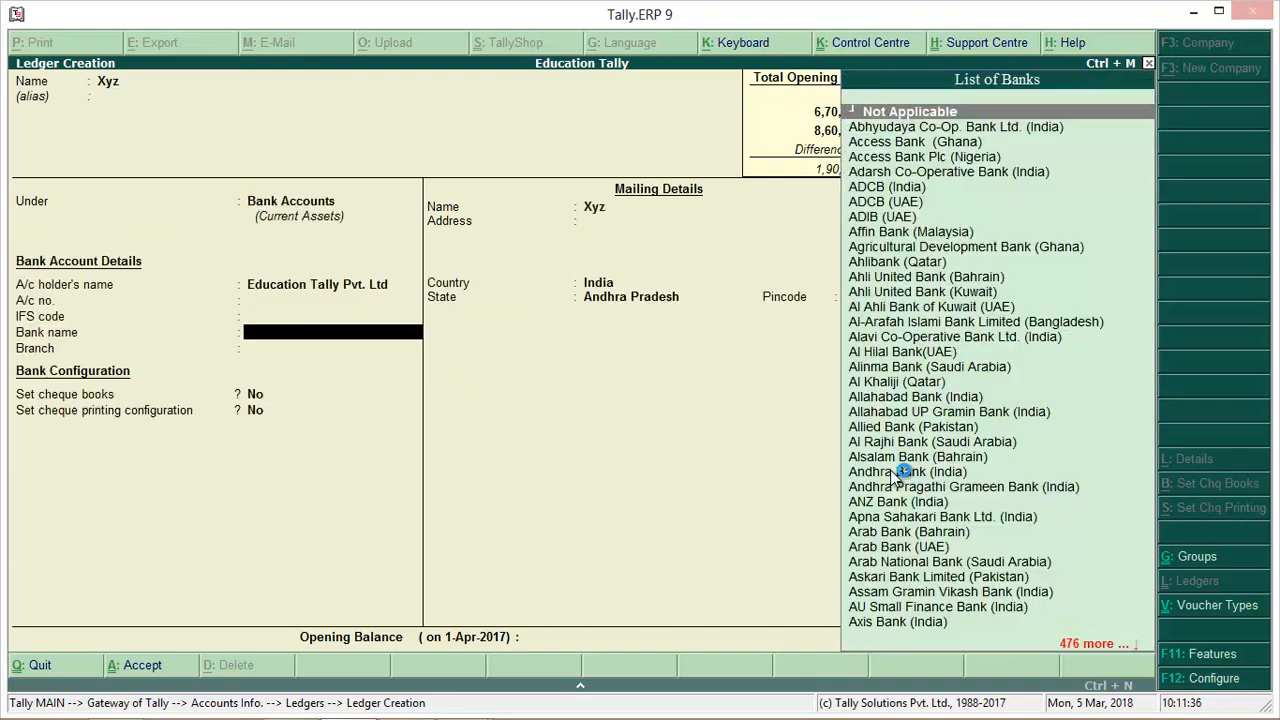
pyautogui.press('Return')
pyautogui.press('Return')
pyautogui.press('Return')
pyautogui.press('Return')
pyautogui.press('Return')
pyautogui.press('Return')
pyautogui.press('Return')
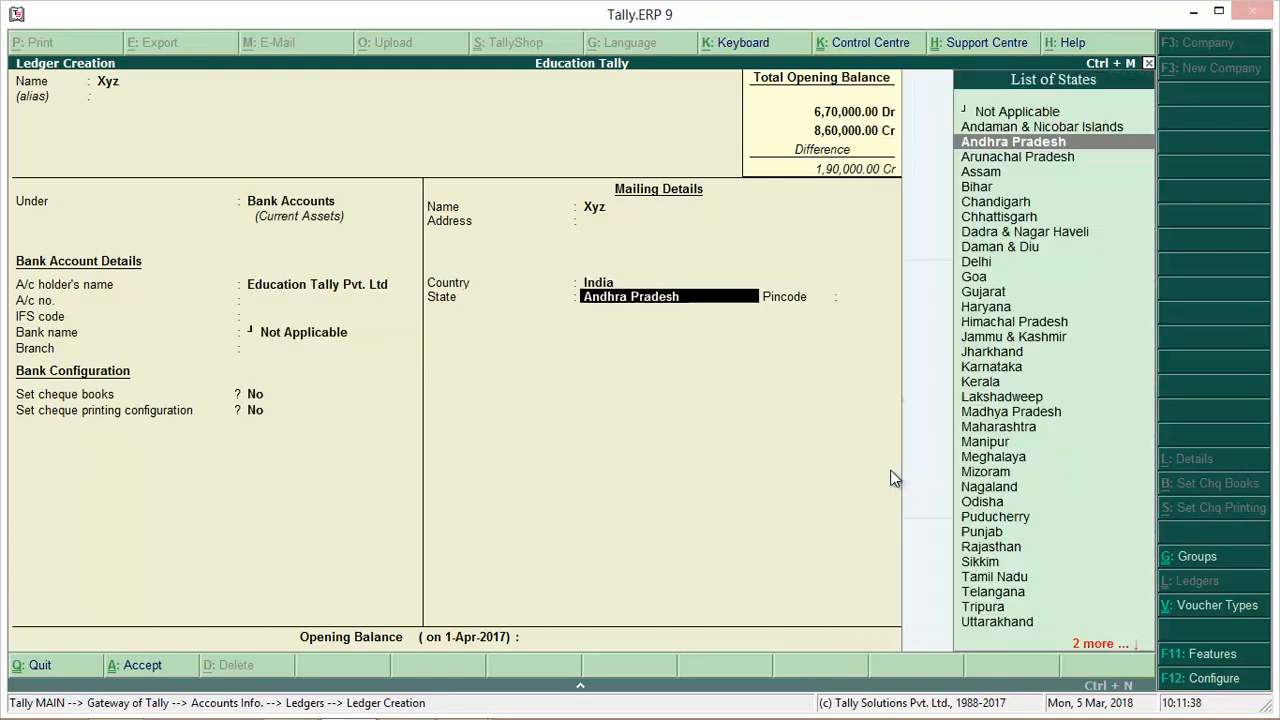
pyautogui.press('Return')
pyautogui.press('Return')
pyautogui.press('Return')
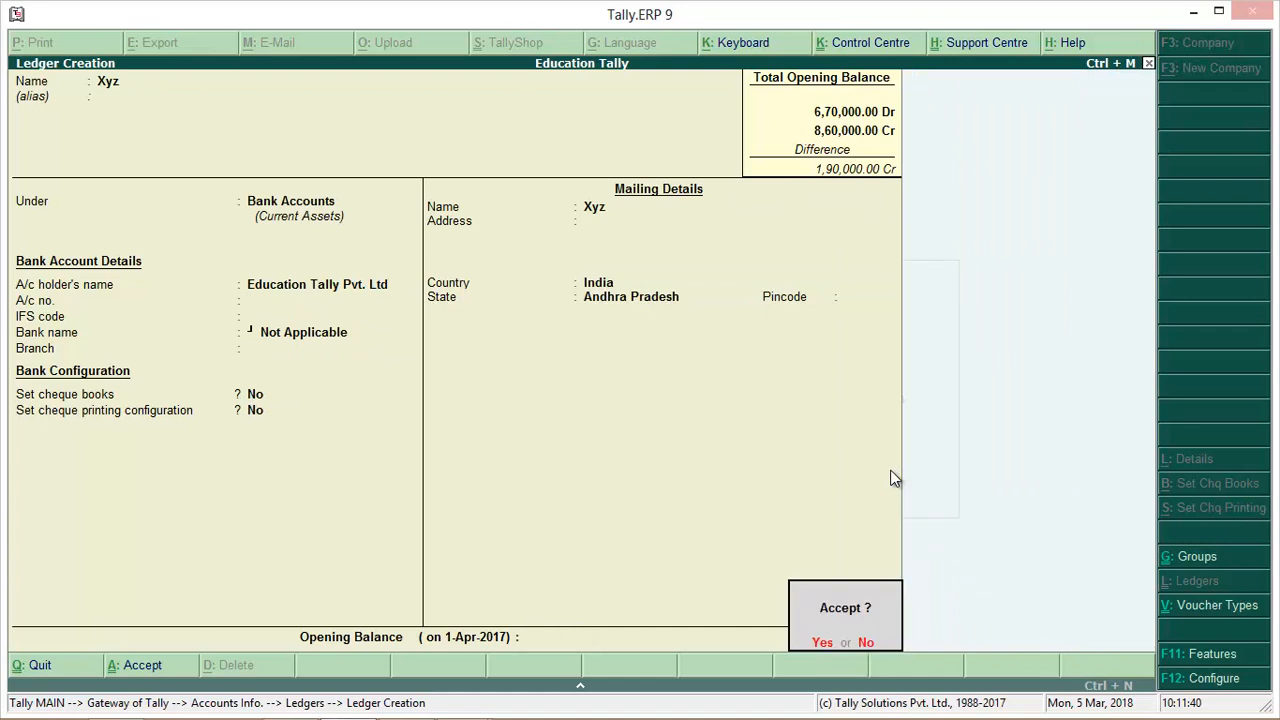
pyautogui.press('Return')
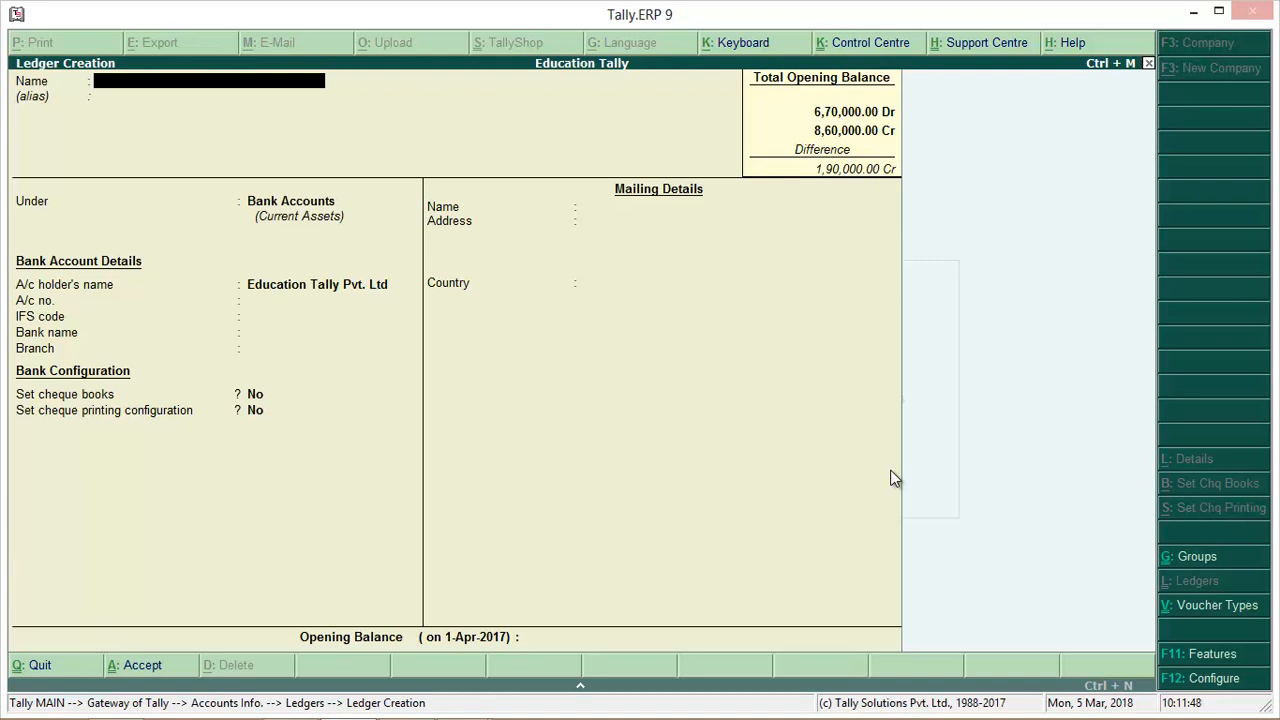
pyautogui.press('Escape')
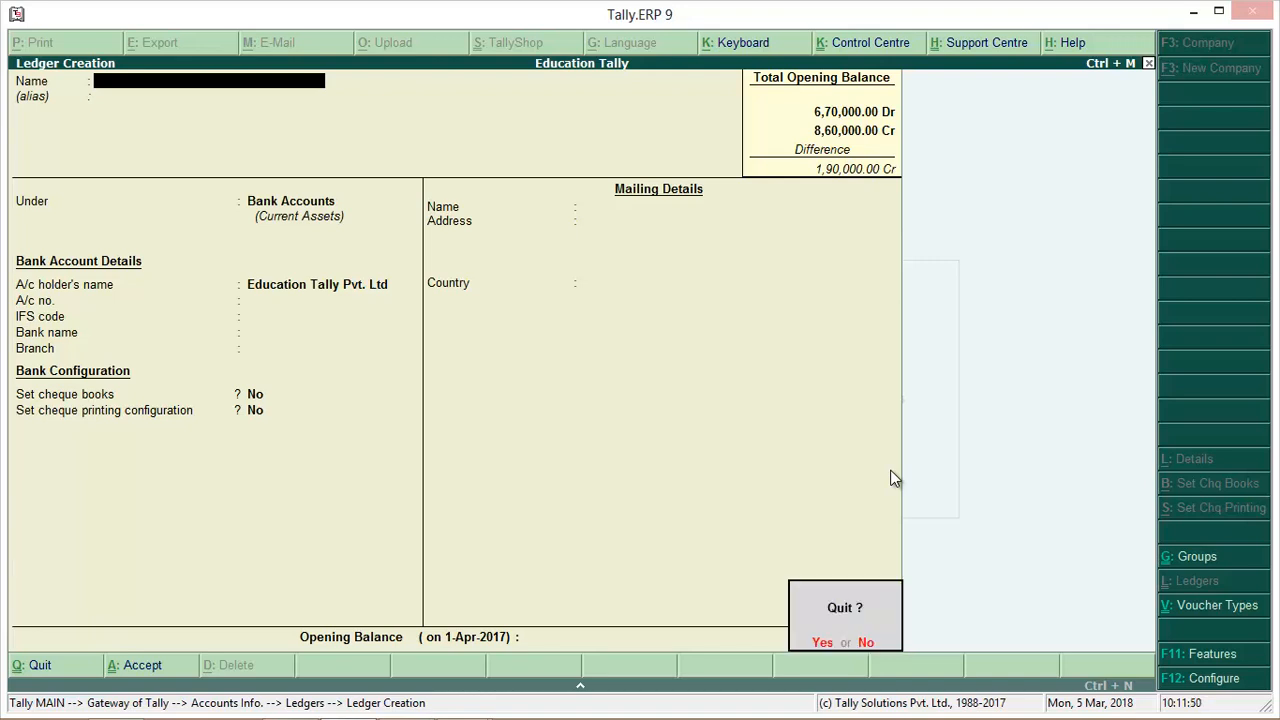
# Leave ledger creation and delete the Xyz ledger from its single-ledger alteration screen, confirming the deletion
pyautogui.press('Return')
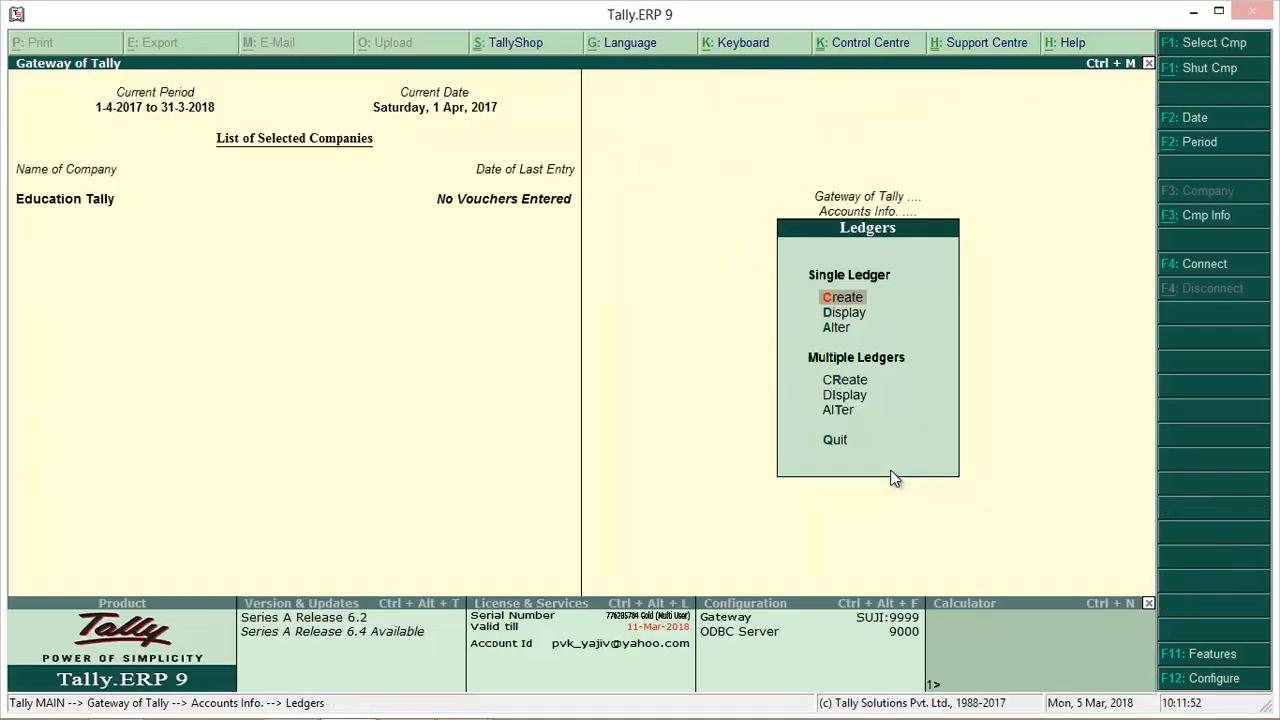
pyautogui.press('Down')
pyautogui.press('Down')
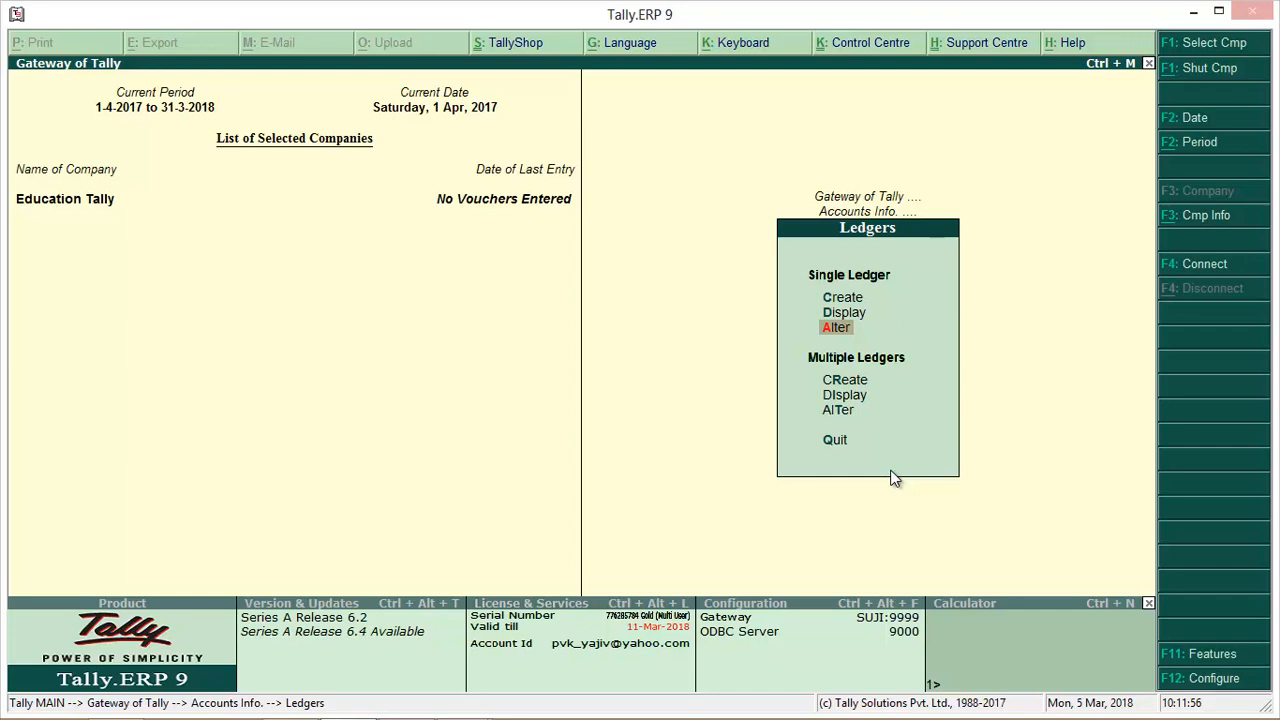
pyautogui.press('Return')
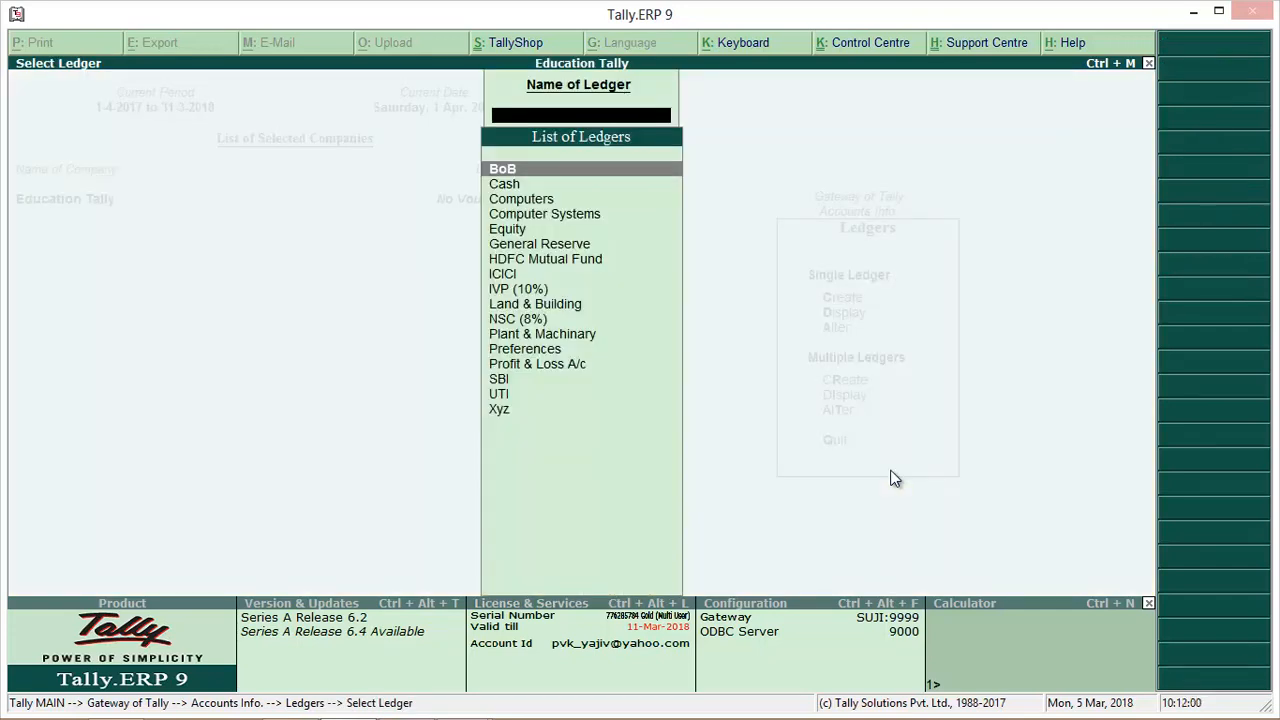
pyautogui.write('X')
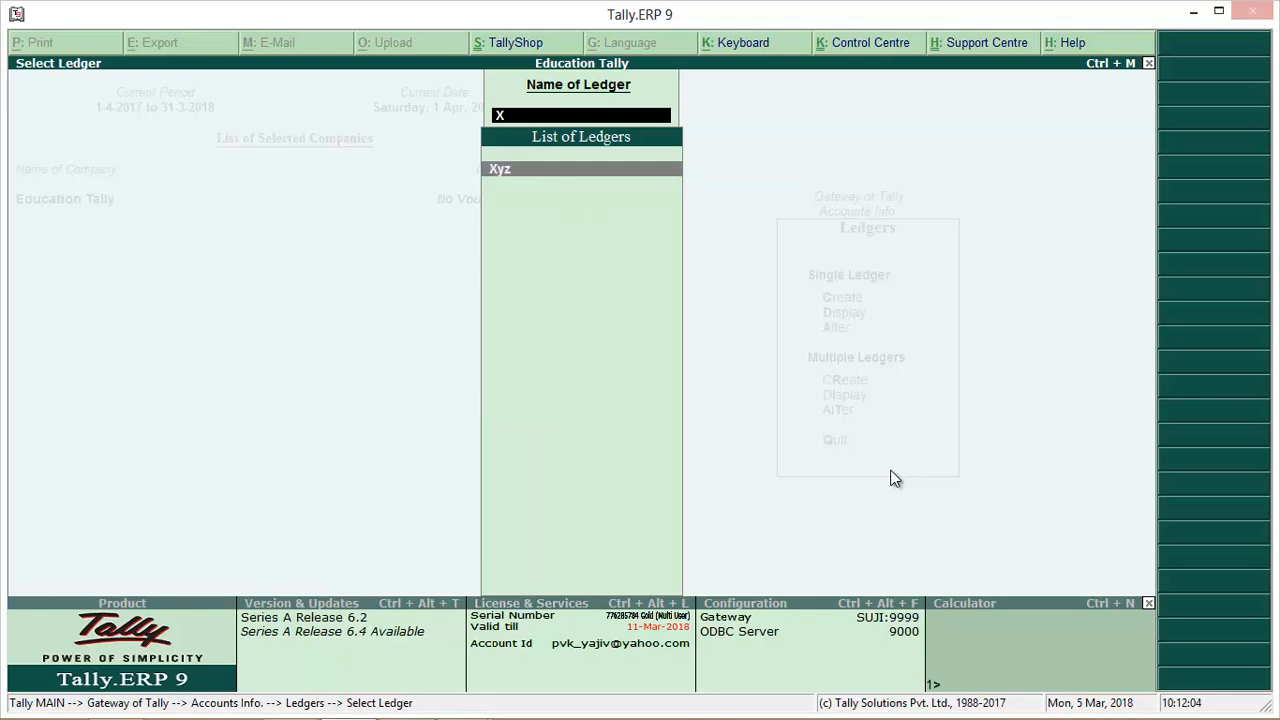
pyautogui.press('Return')
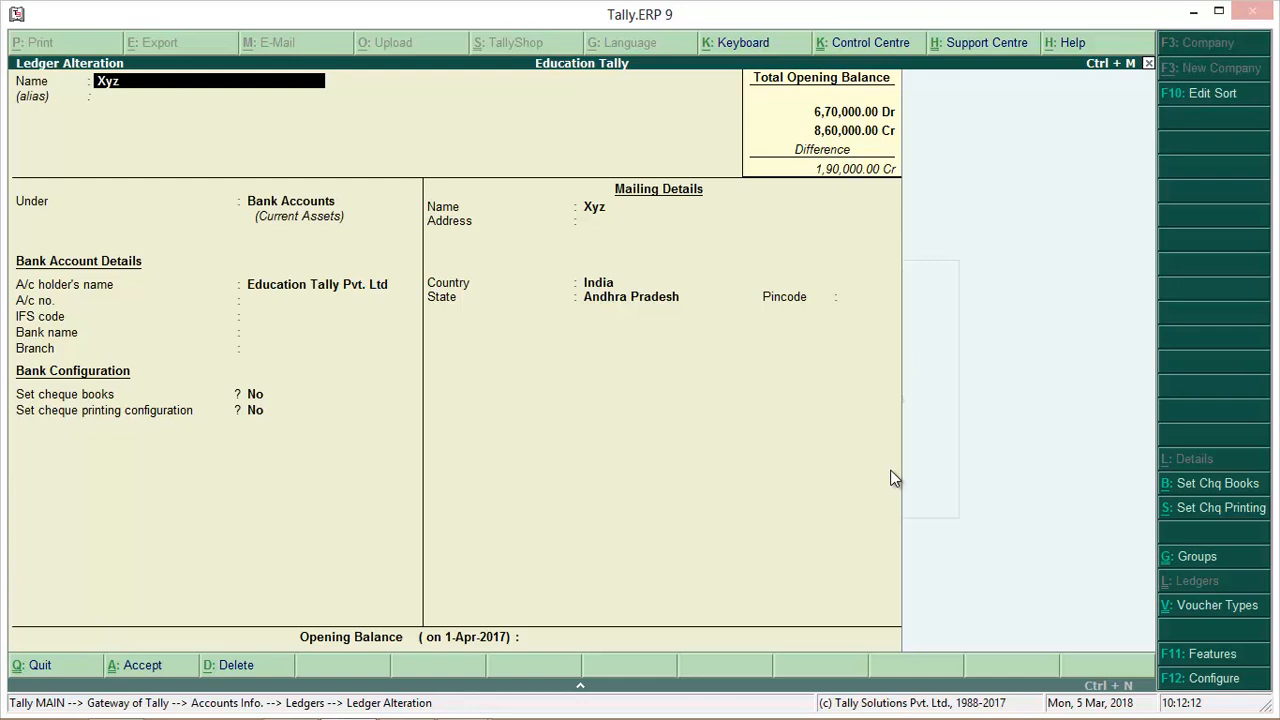
pyautogui.hotkey('alt', 'd')
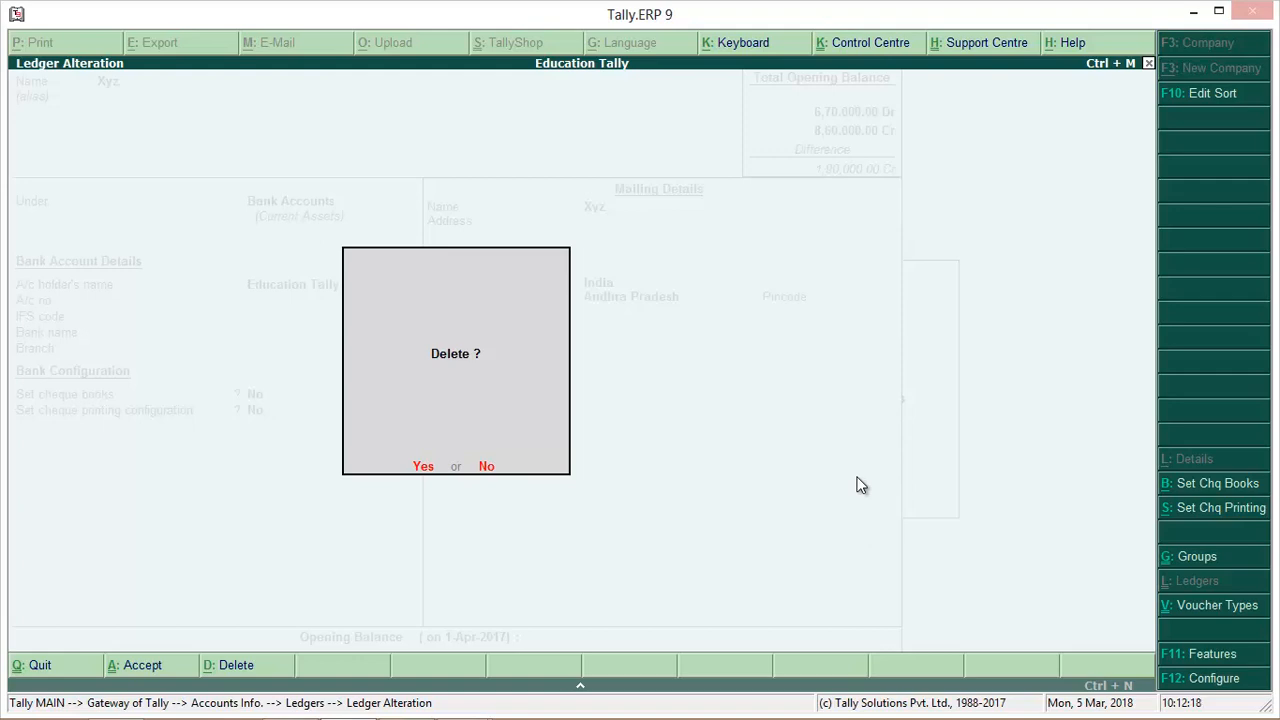
pyautogui.press('y')
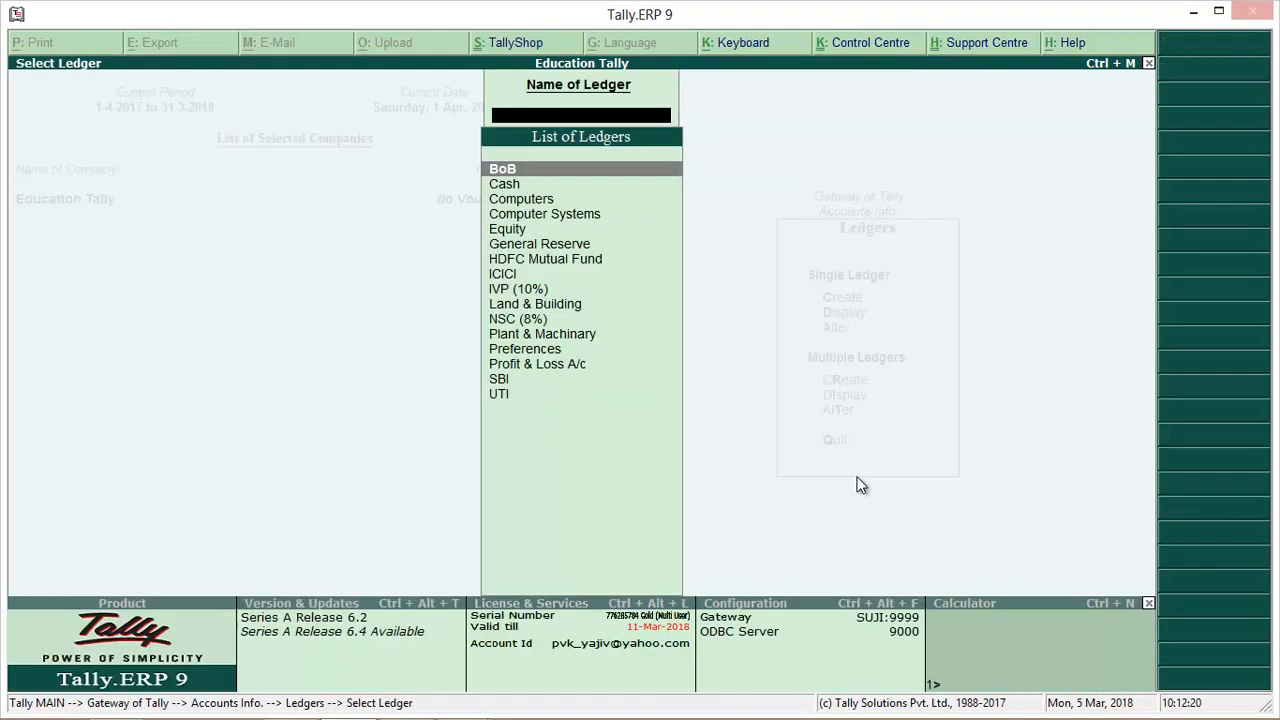